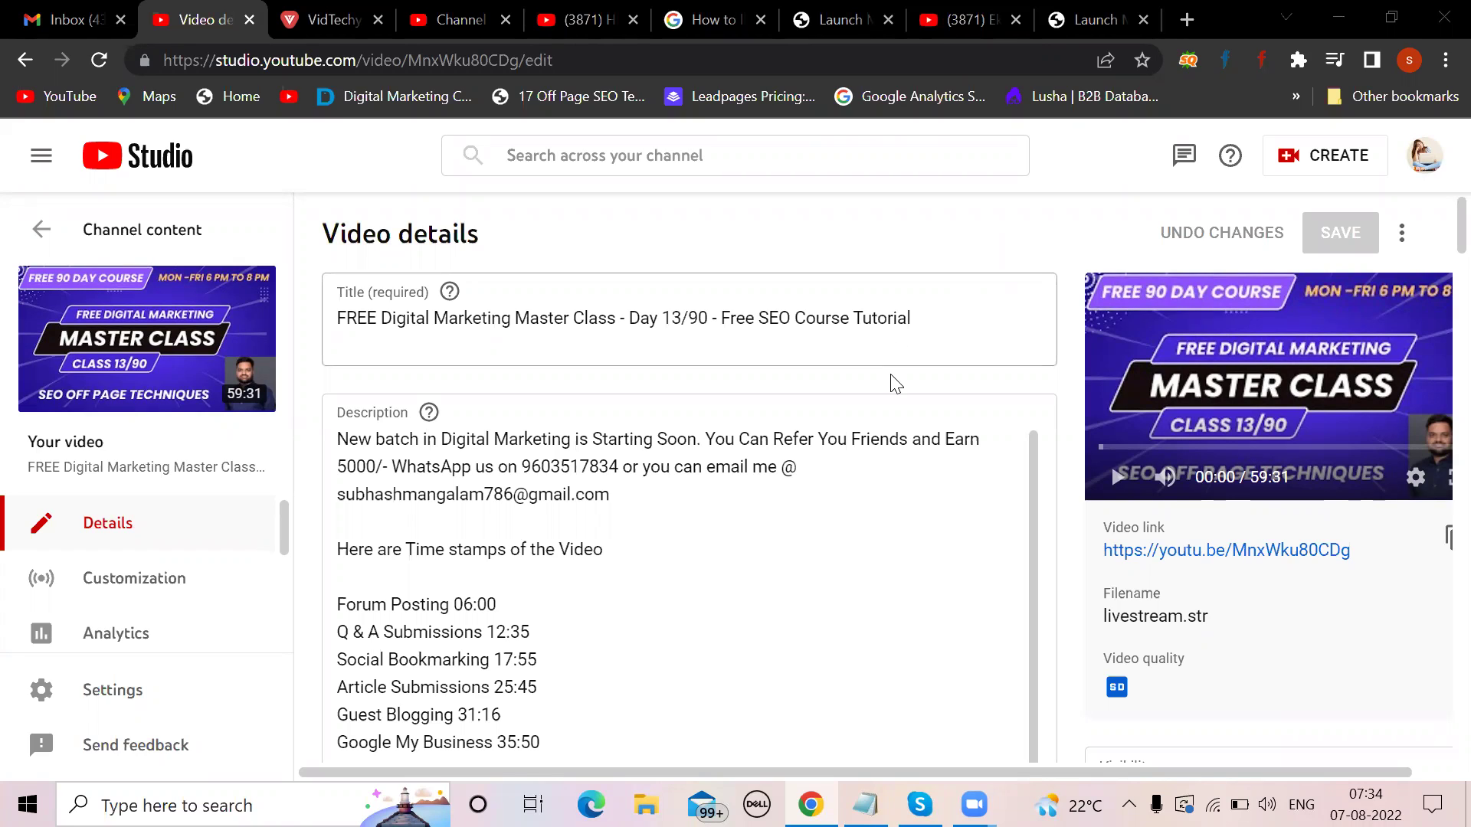
scroll(887, 403, "down", 5)
scroll(886, 403, "down", 5)
scroll(894, 402, "down", 5)
scroll(894, 402, "down", 5)
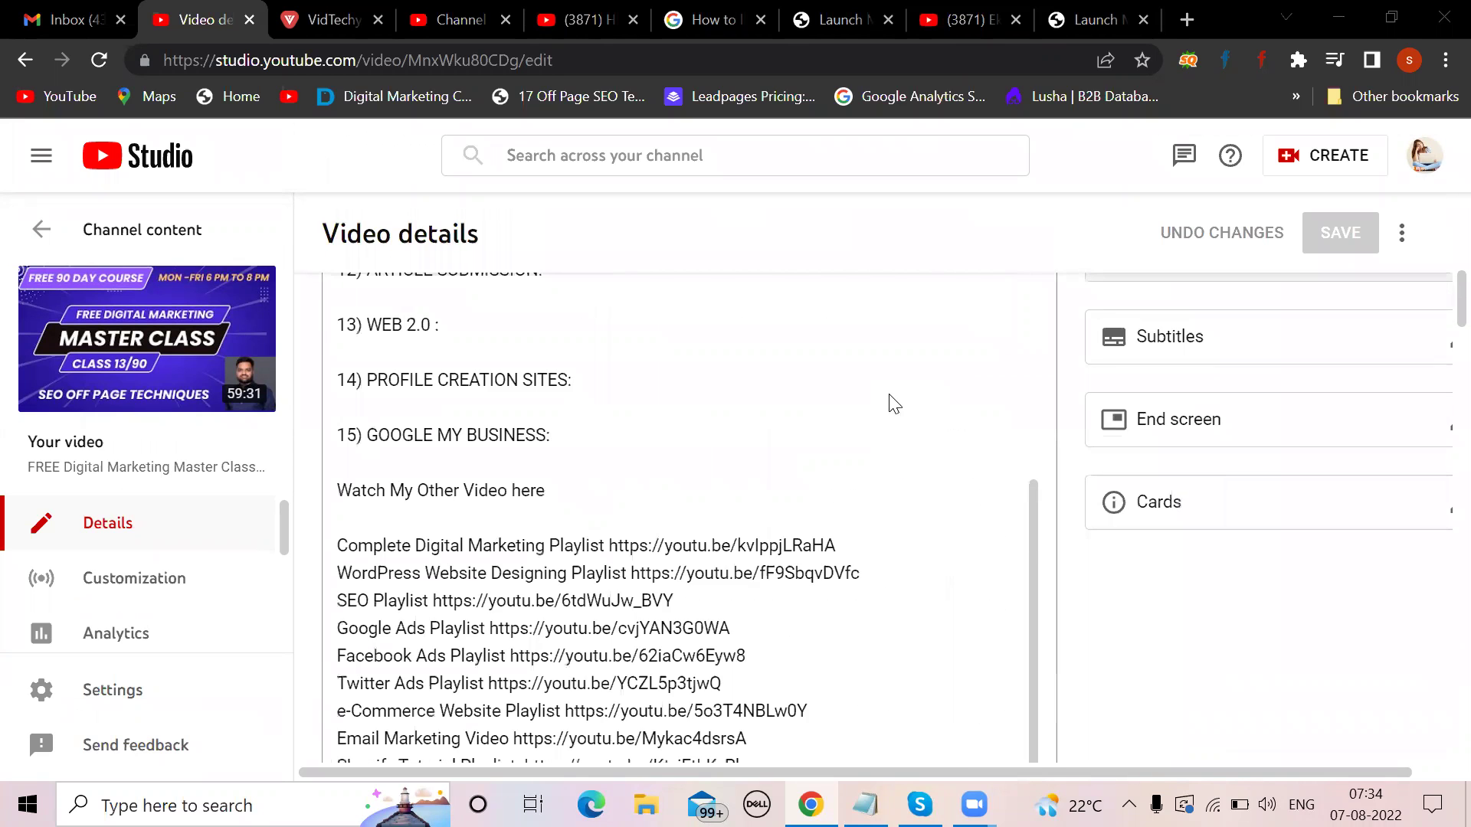
scroll(894, 402, "down", 5)
scroll(893, 403, "down", 5)
scroll(894, 403, "down", 2)
scroll(894, 403, "down", 5)
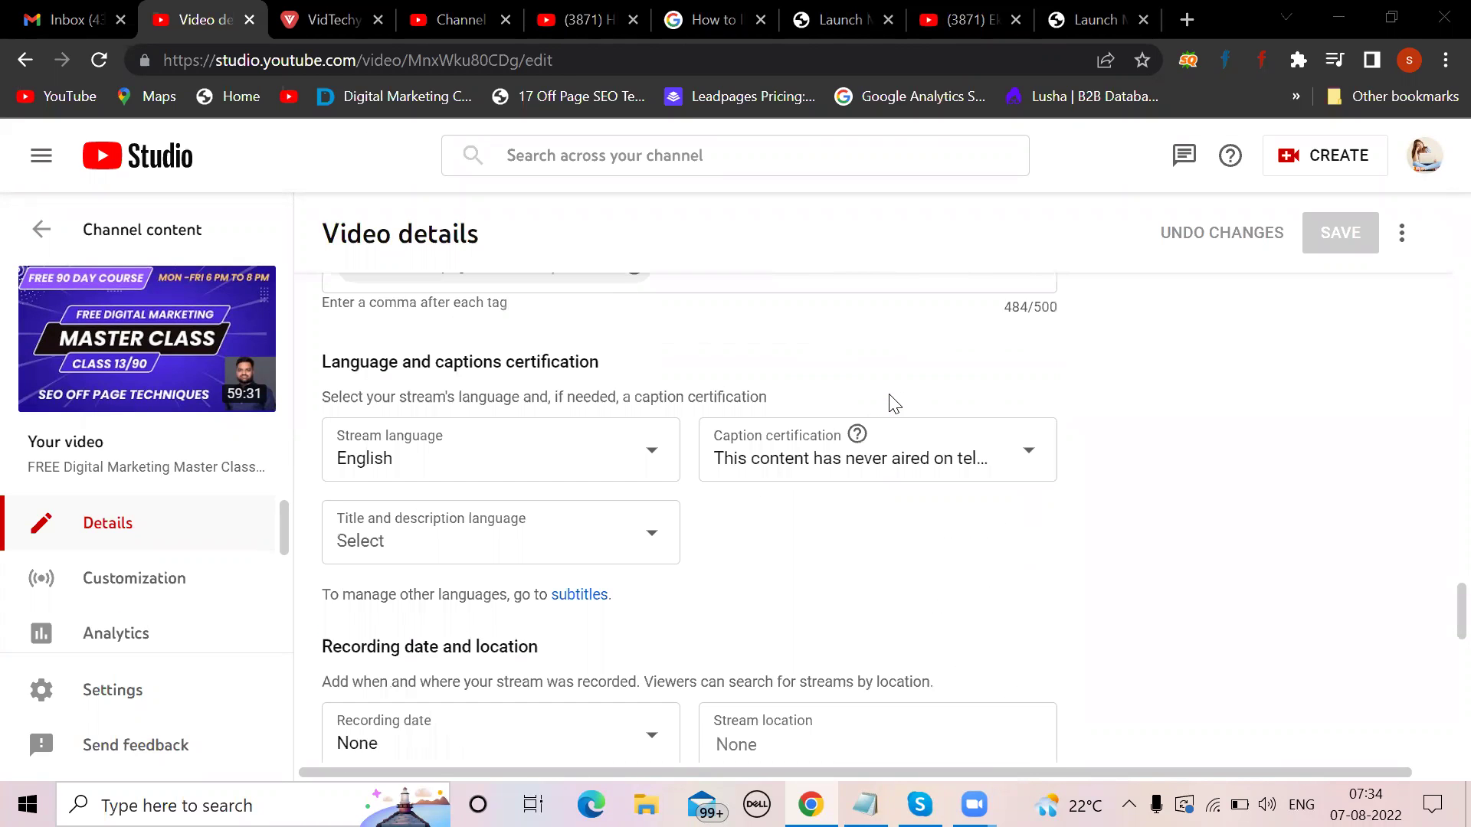
scroll(894, 402, "up", 3)
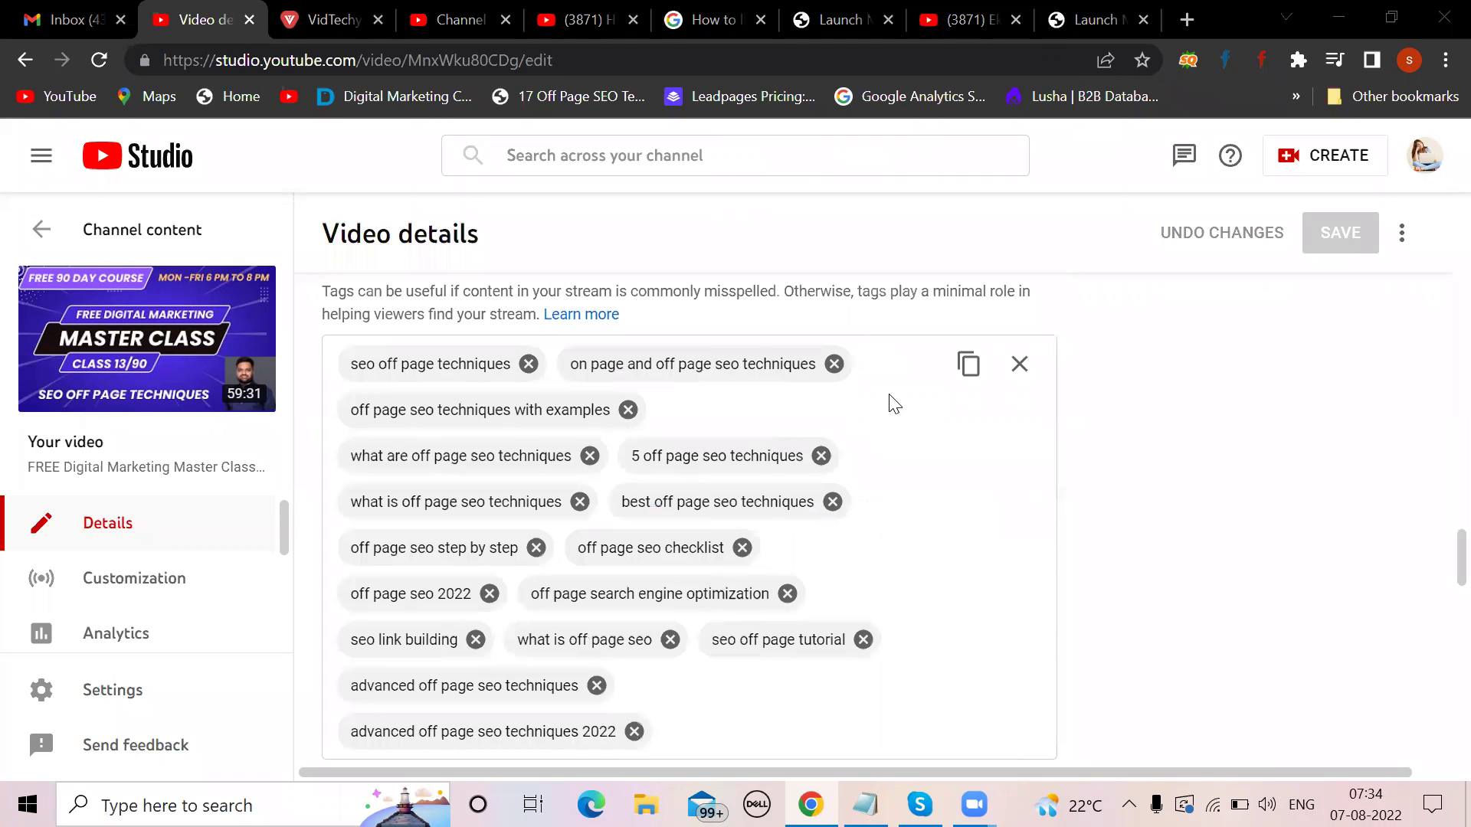
scroll(894, 403, "down", 1)
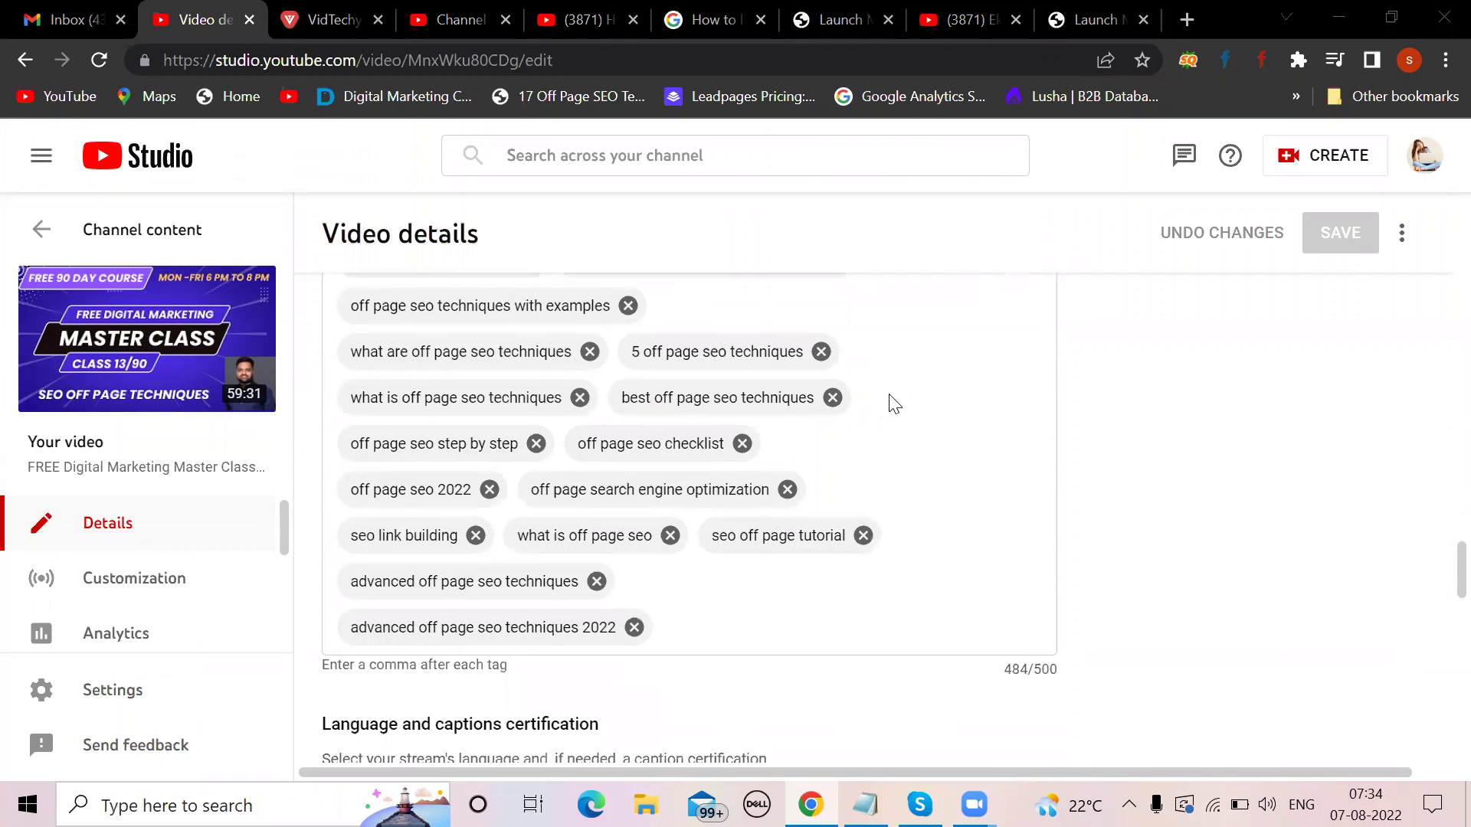
scroll(894, 402, "down", 2)
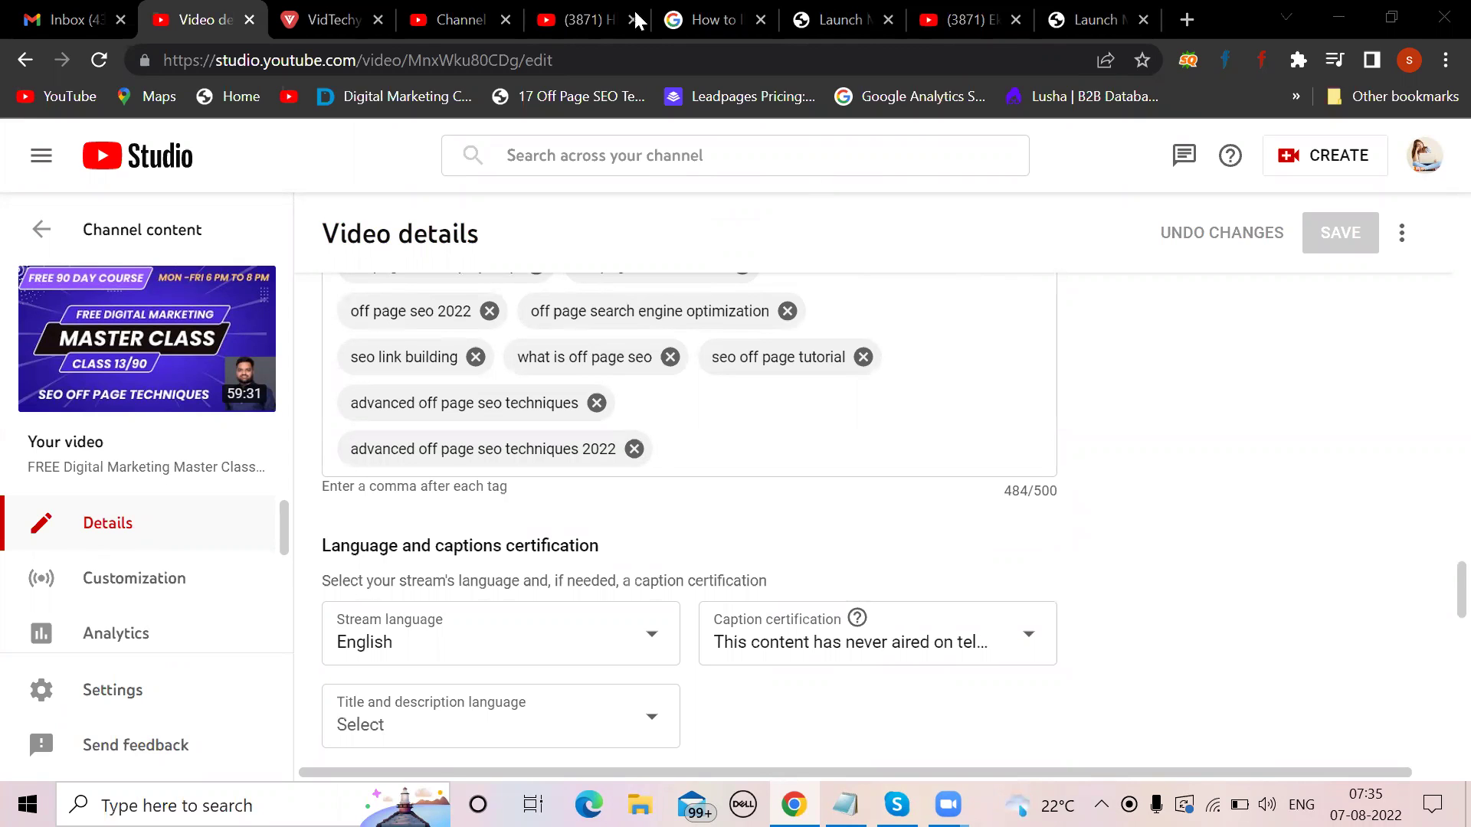
Bring up the page context menu on the competitor's weight-loss video in YouTube
left_click(592, 10)
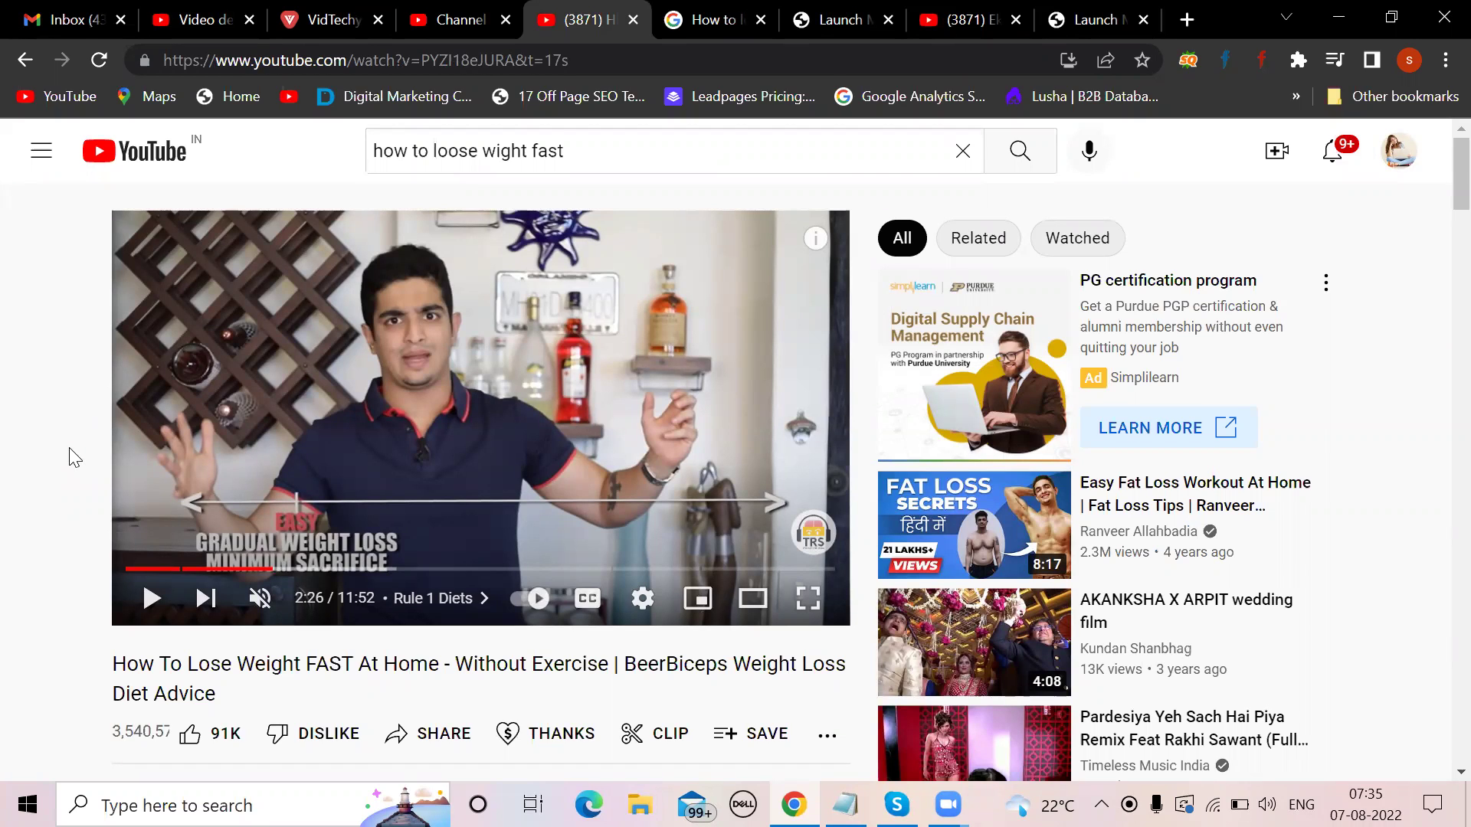
scroll(69, 457, "down", 2)
scroll(69, 458, "down", 1)
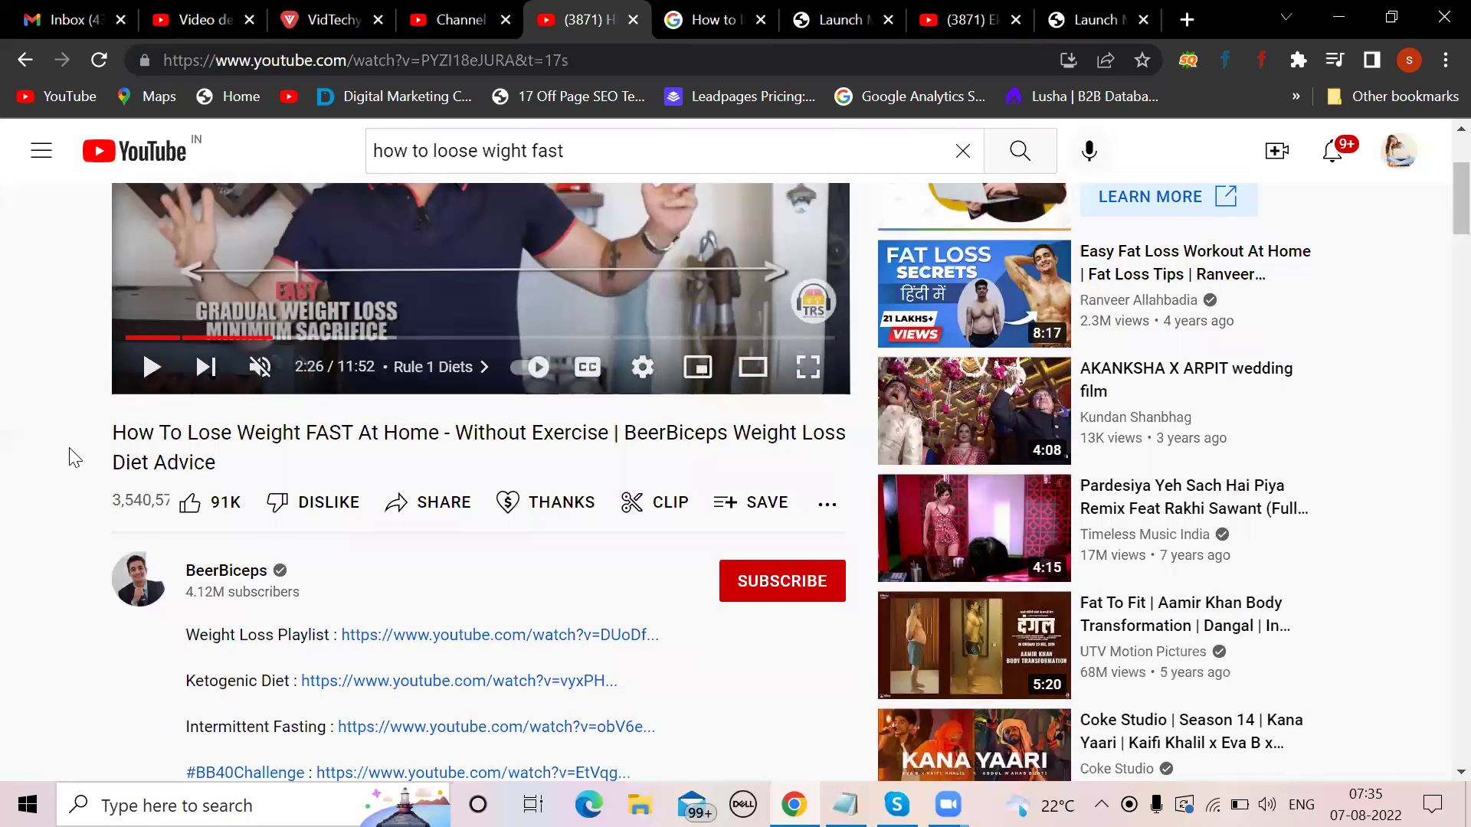
scroll(69, 458, "up", 1)
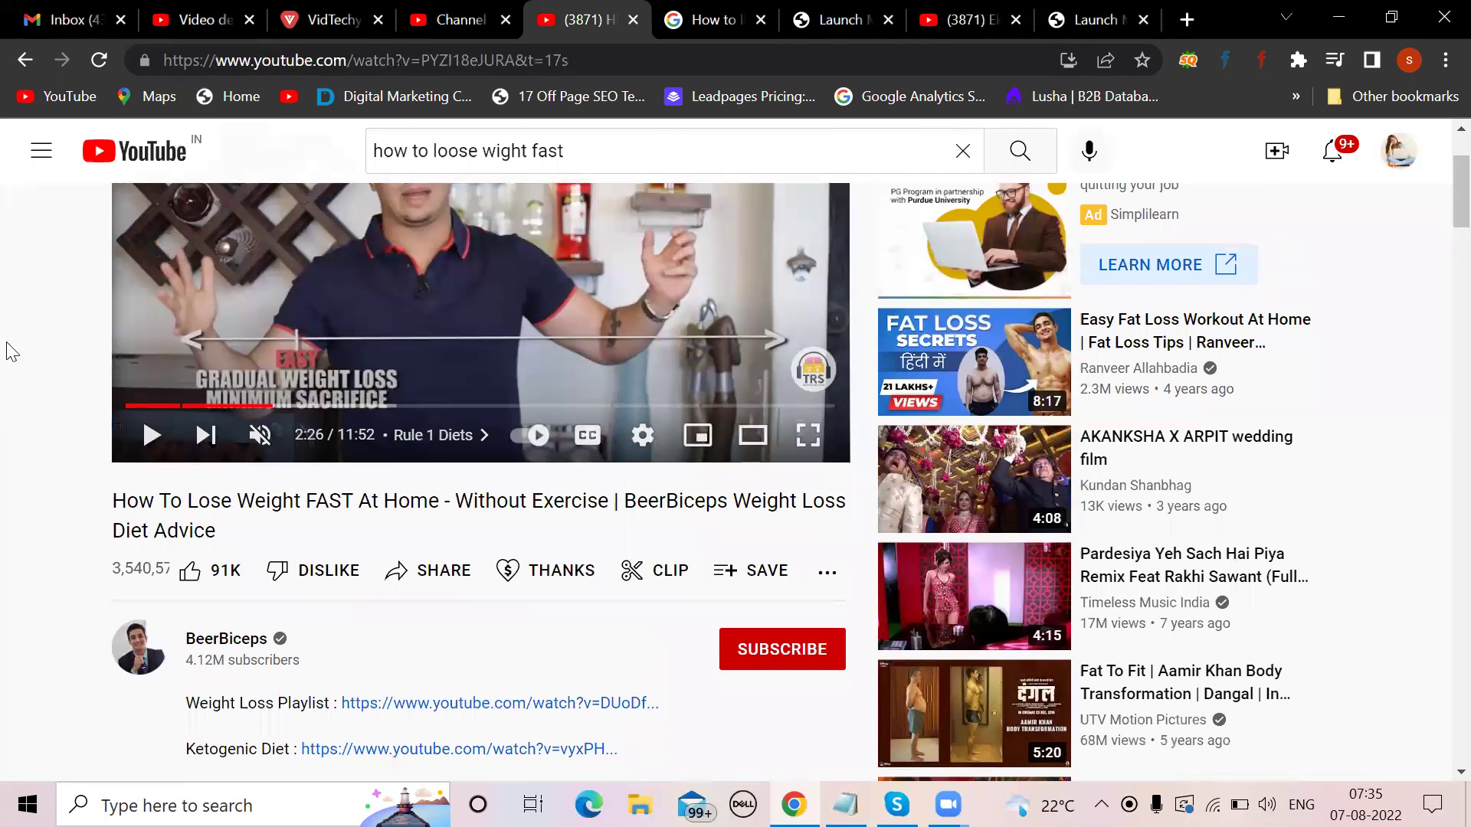
right_click(40, 429)
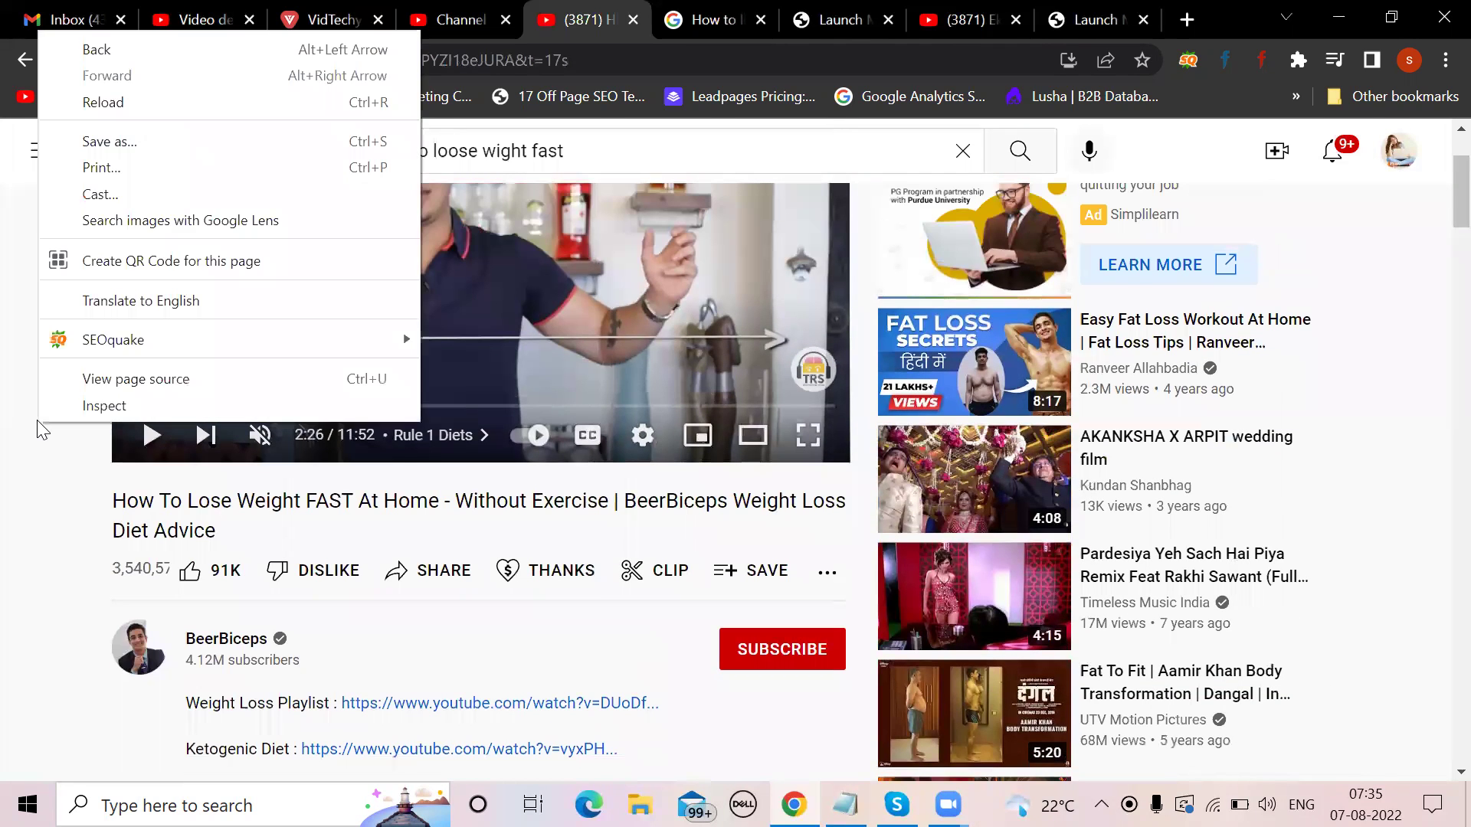
View the video's page source, find the keywords meta tag, then close the source tab
left_click(123, 381)
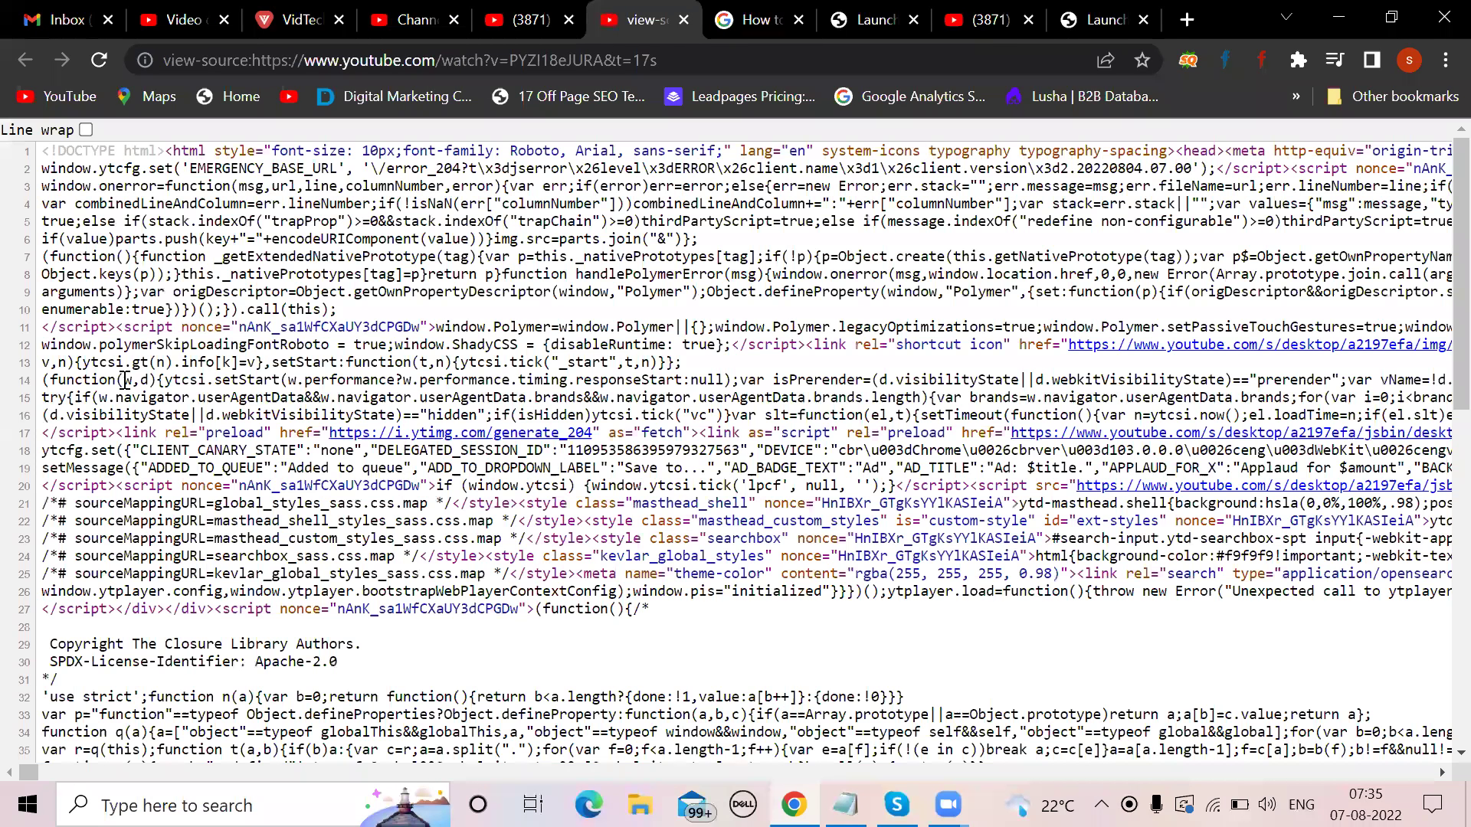
key("ctrl+f")
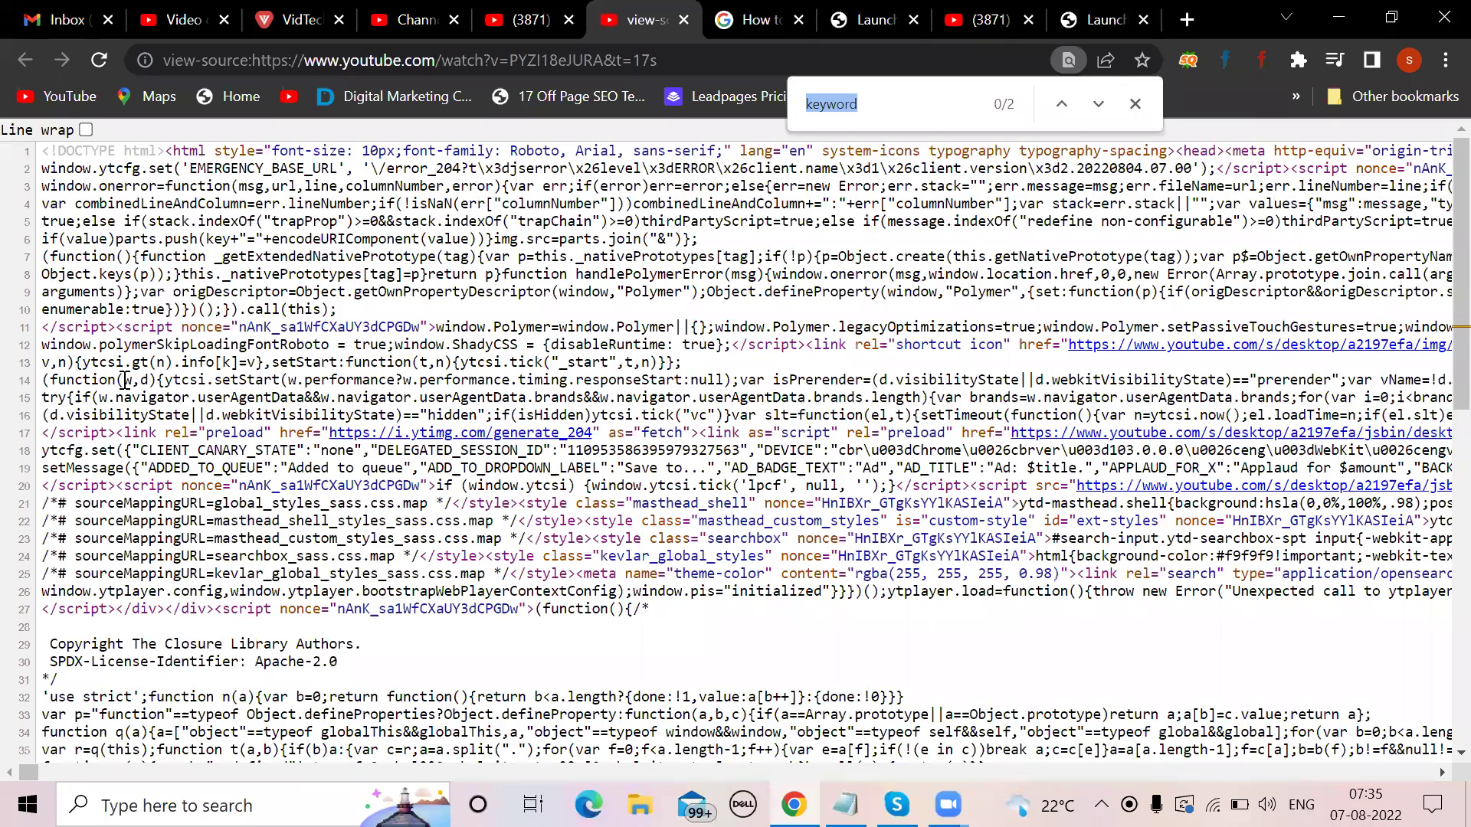
key("Return")
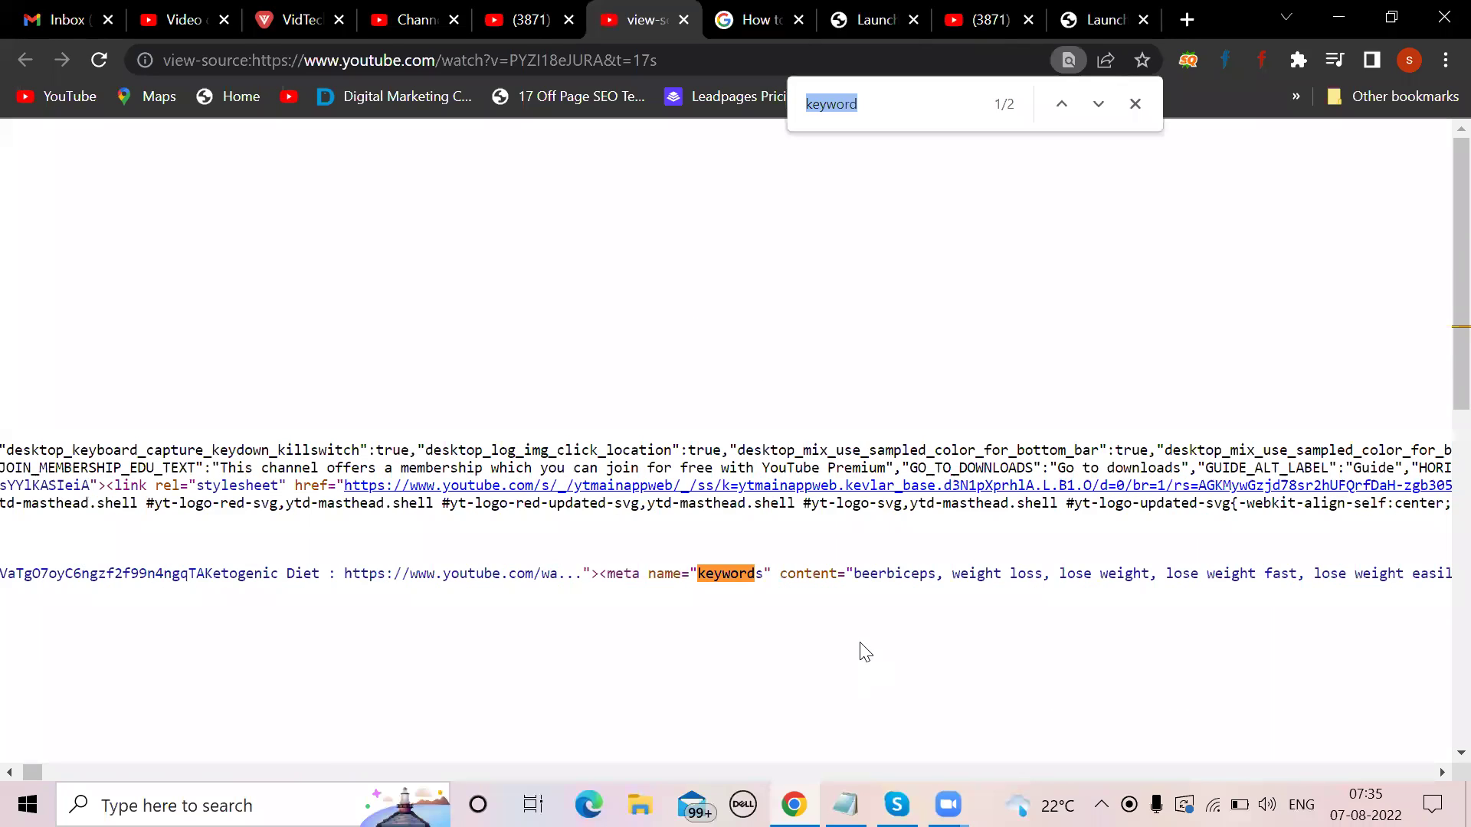
scroll(864, 653, "right", 1)
scroll(877, 633, "right", 2)
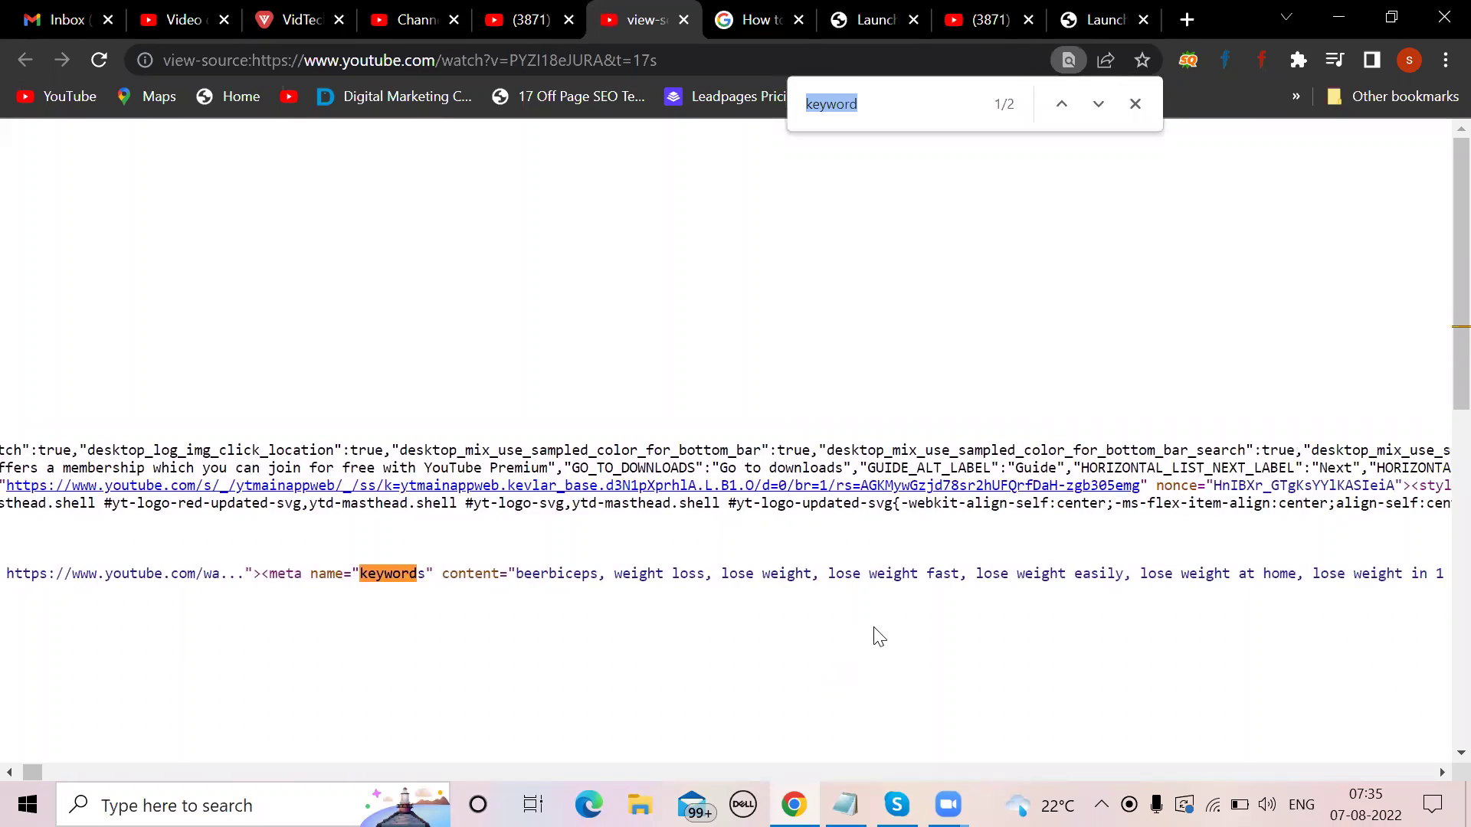
scroll(877, 632, "right", 2)
scroll(820, 602, "right", 3)
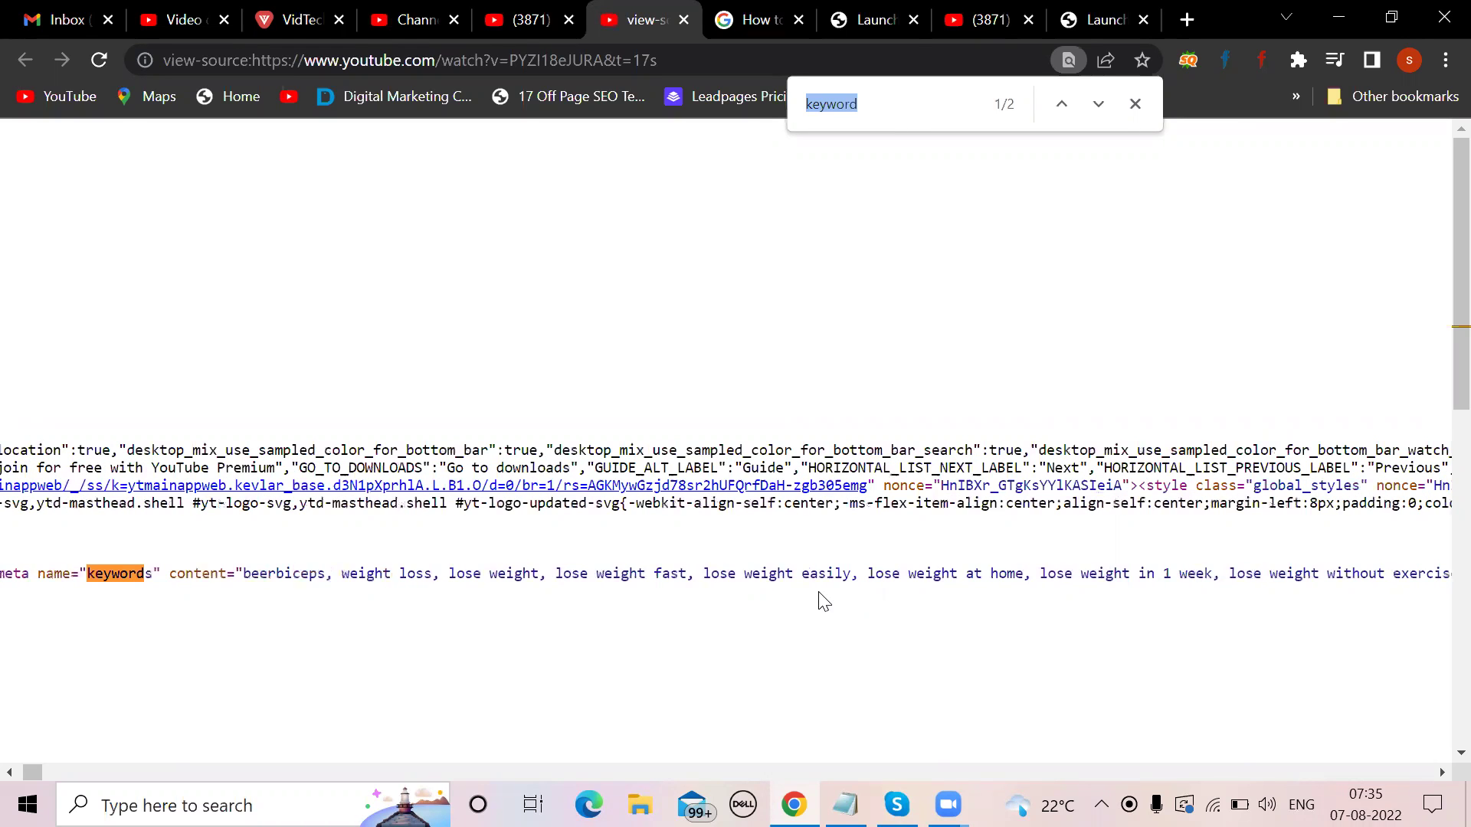
scroll(679, 608, "right", 1)
scroll(871, 575, "right", 3)
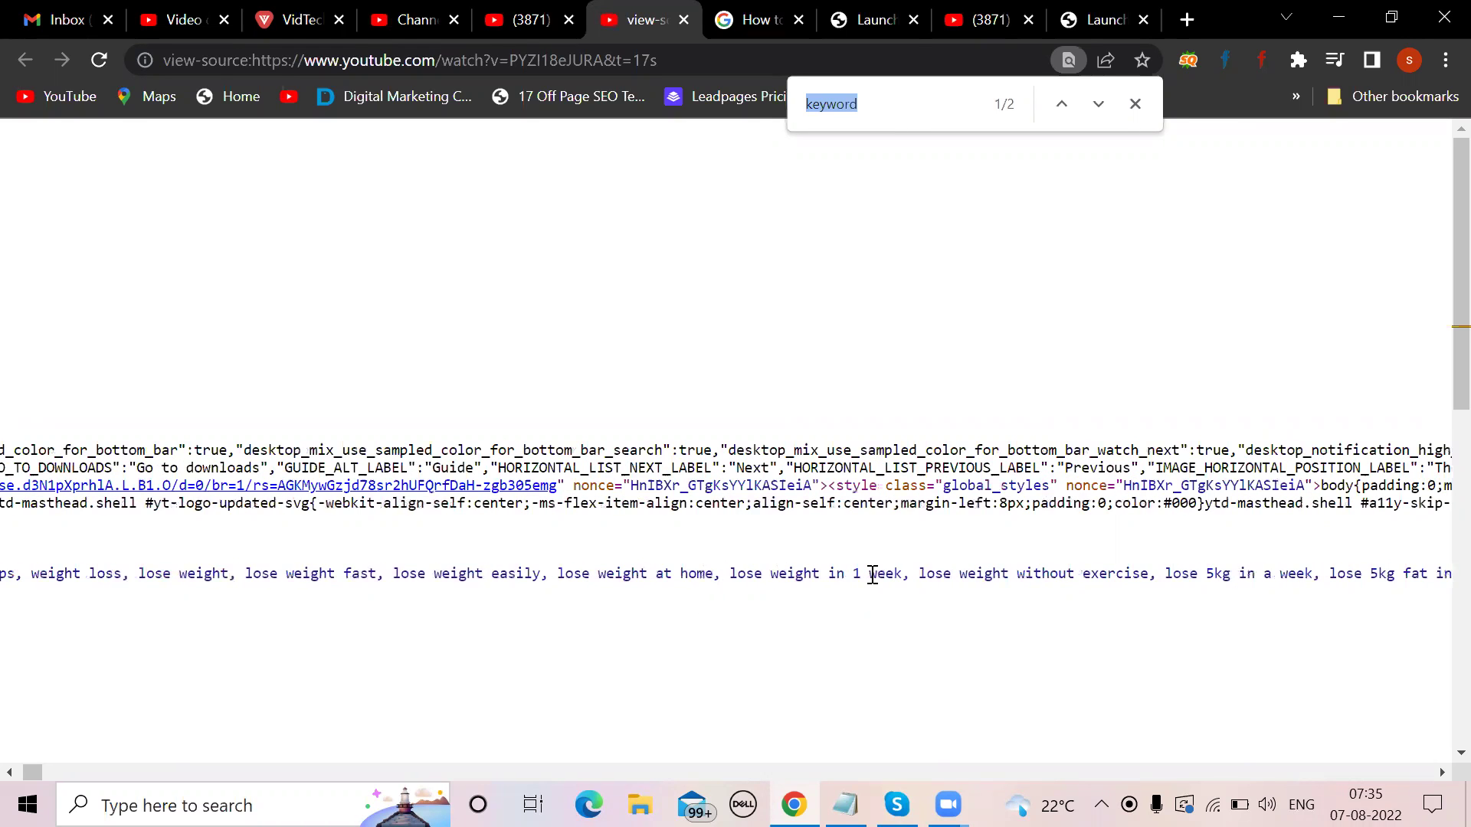
scroll(871, 574, "right", 2)
scroll(872, 575, "right", 3)
scroll(871, 575, "right", 5)
scroll(871, 575, "right", 4)
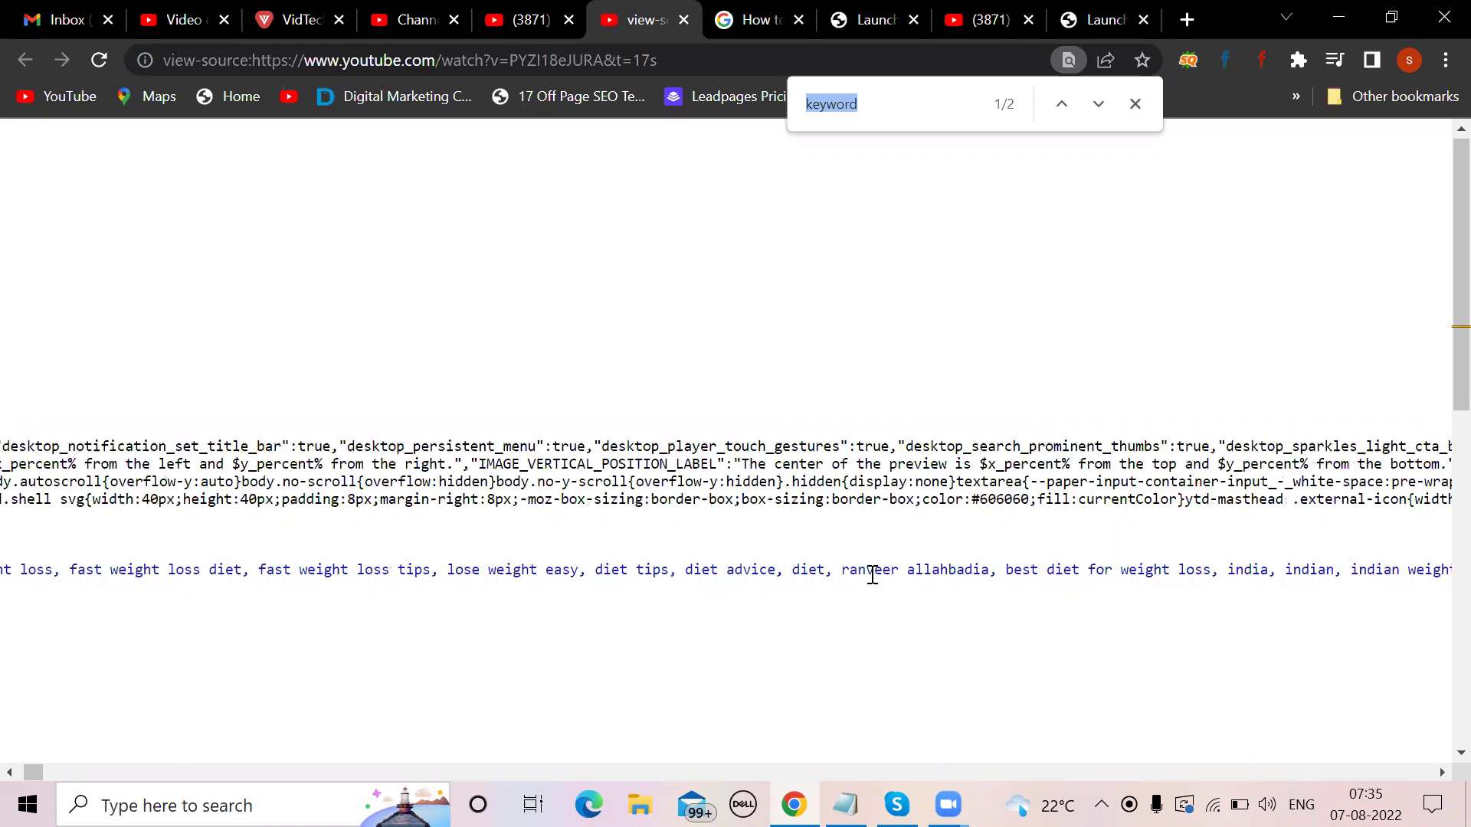
scroll(871, 575, "right", 6)
scroll(871, 575, "left", 5)
scroll(871, 575, "down", 3)
scroll(871, 574, "left", 5)
scroll(587, 188, "left", 3)
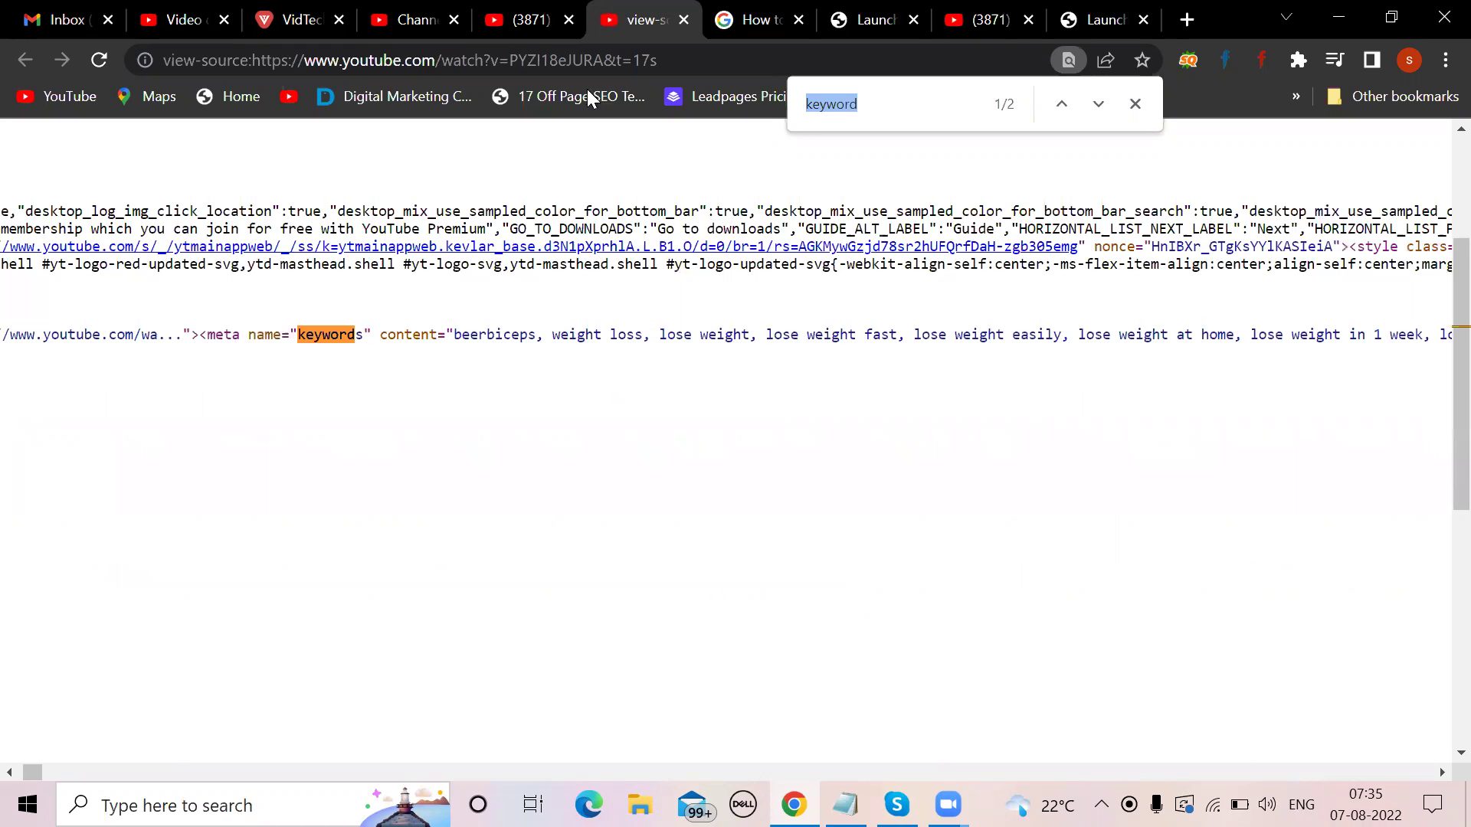
left_click(684, 20)
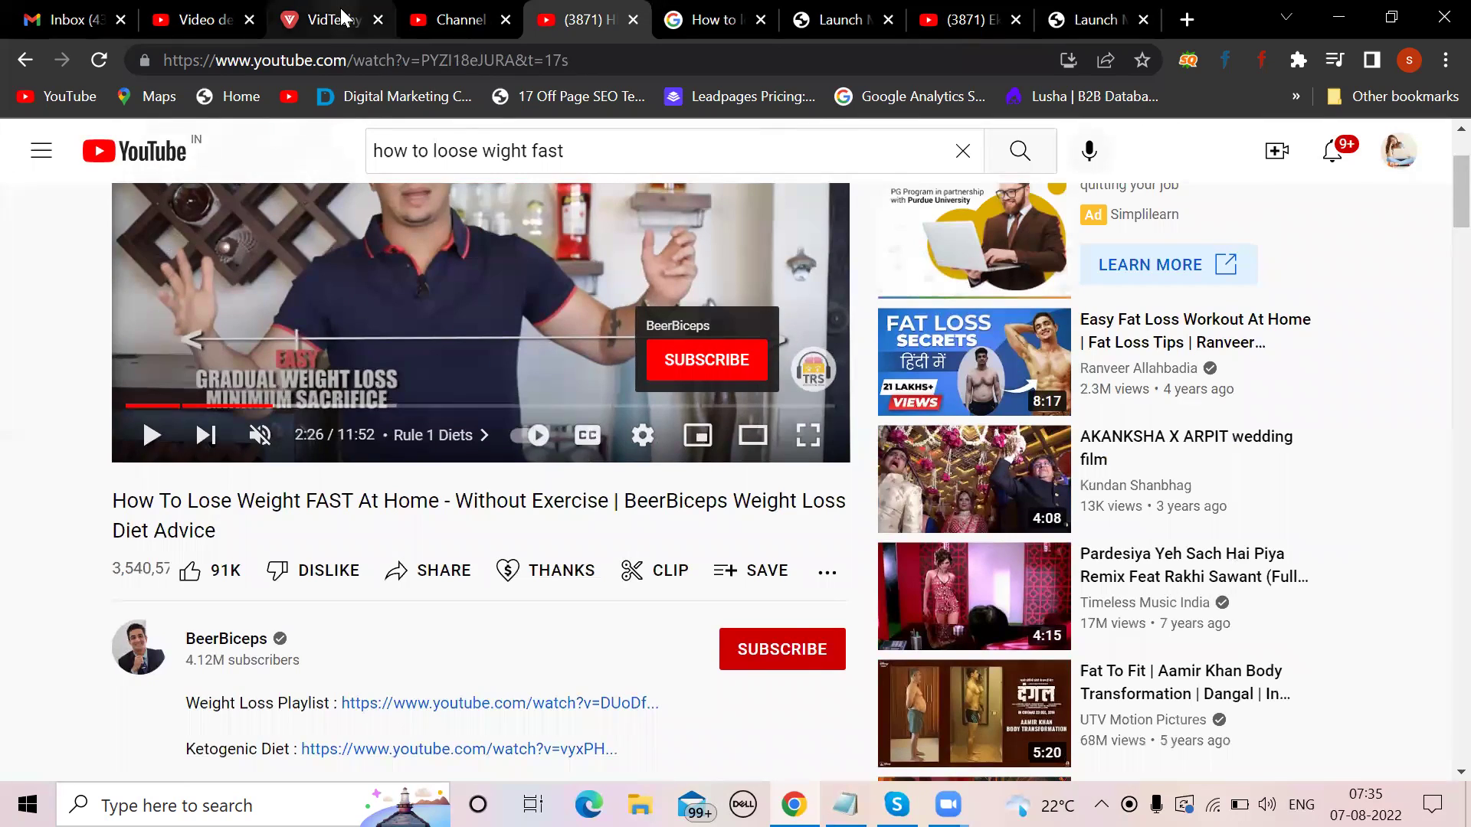
Open the Competitor Analyzer from VidTechy's Research Tools
left_click(339, 18)
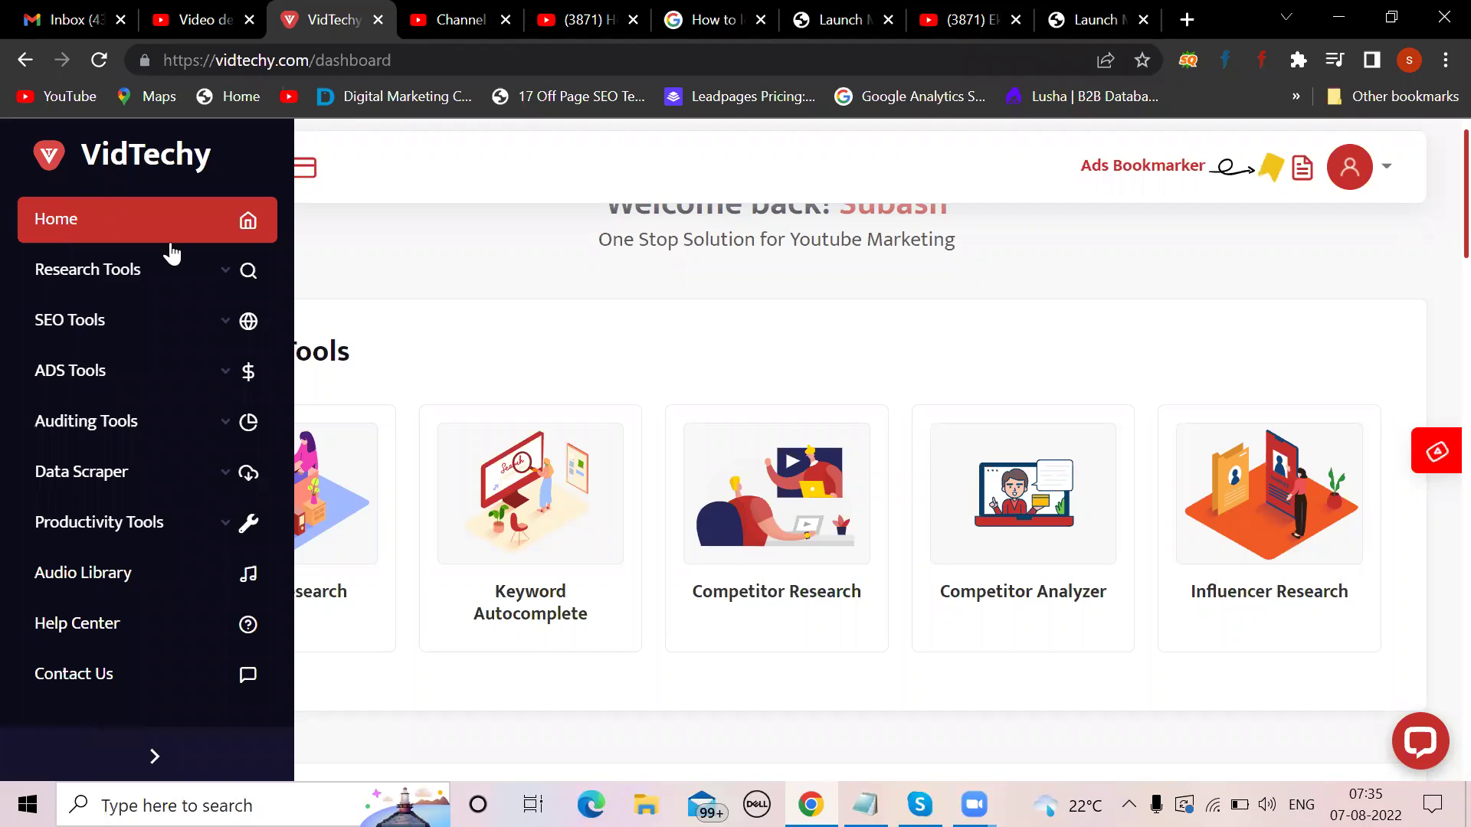
left_click(225, 279)
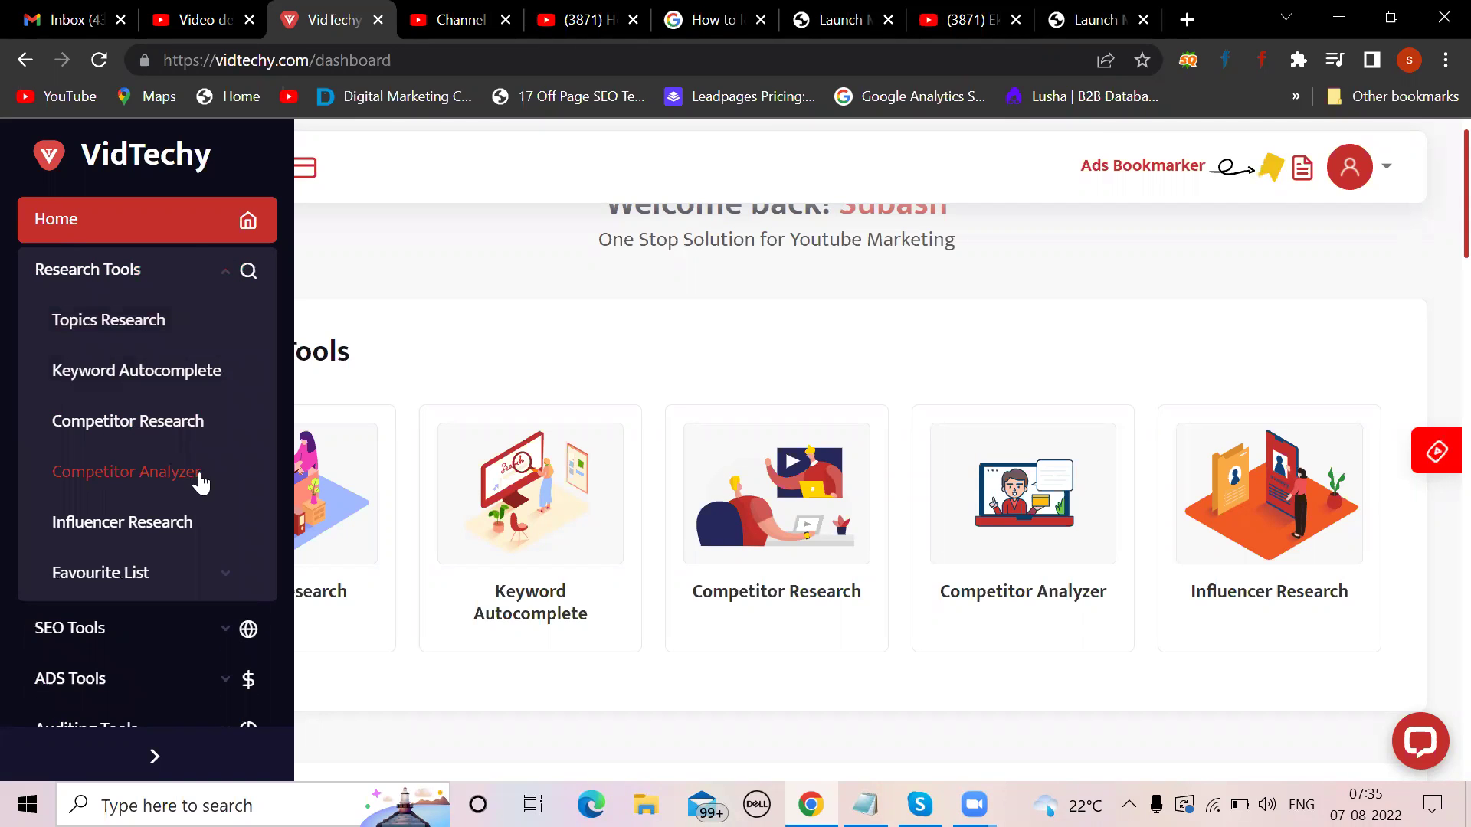
left_click(144, 491)
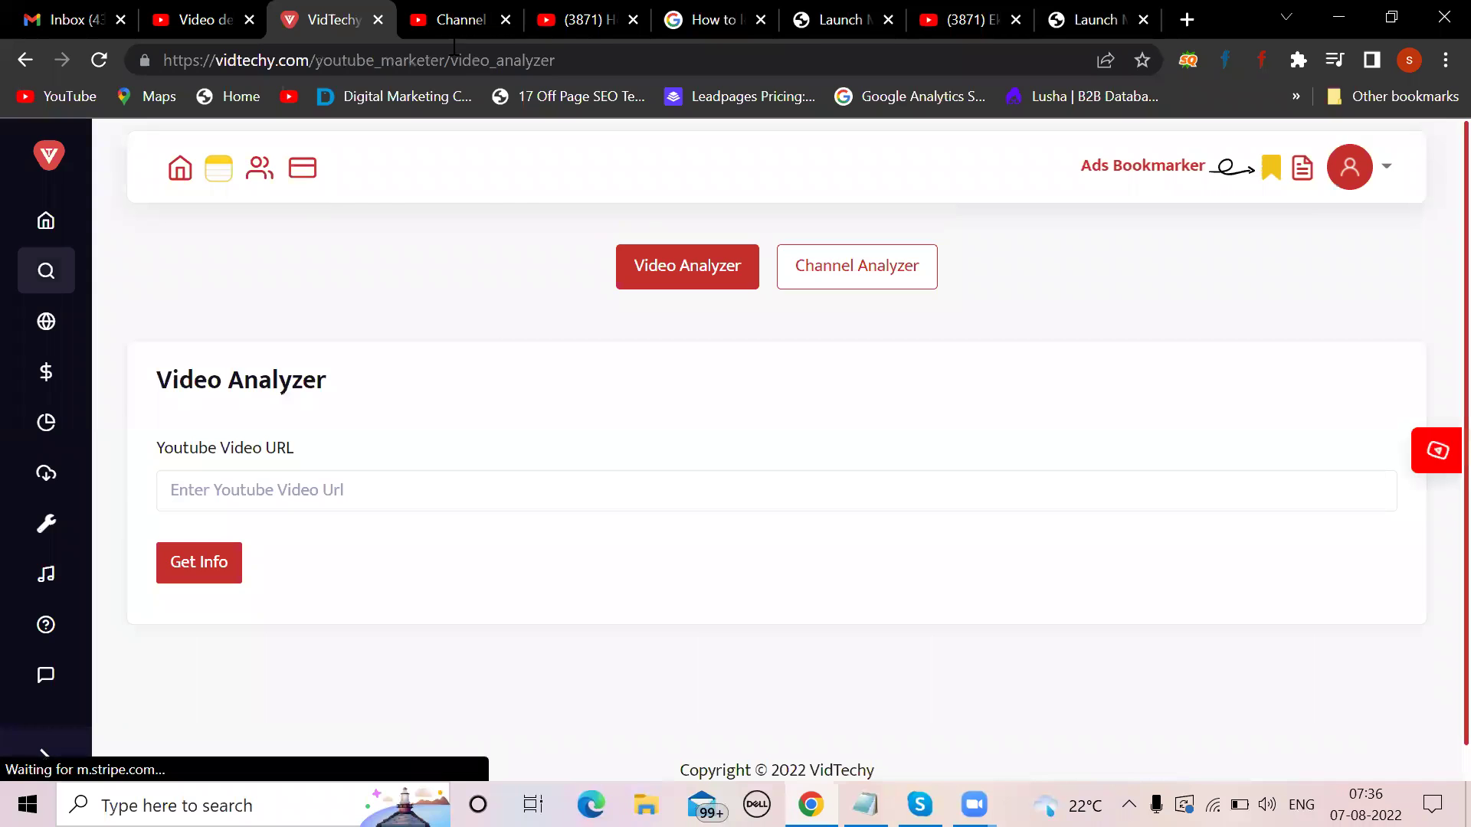
Paste the competitor video's URL into the Video Analyzer and analyze it
left_click(560, 17)
left_click(494, 59)
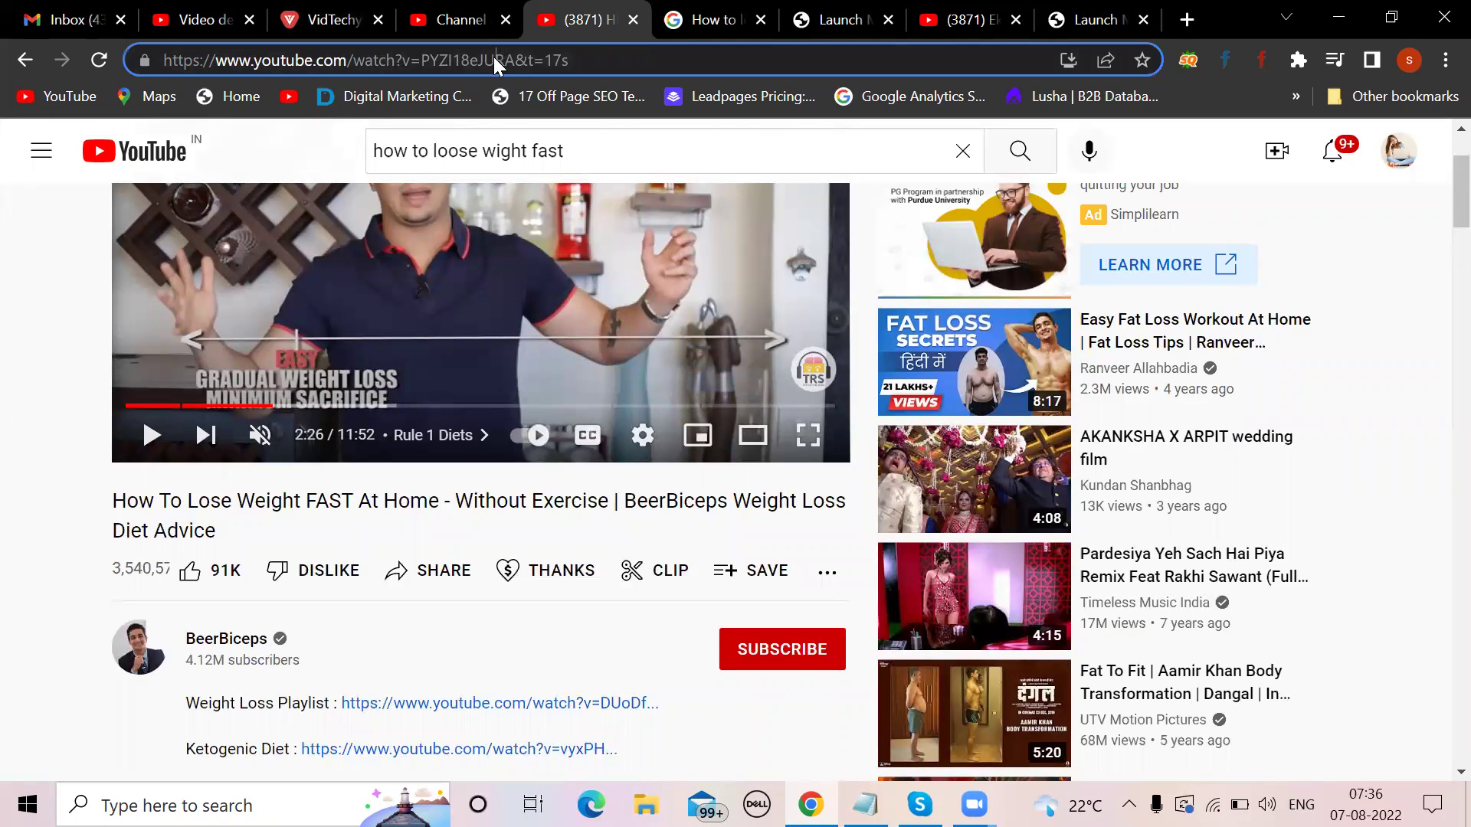
left_click(365, 16)
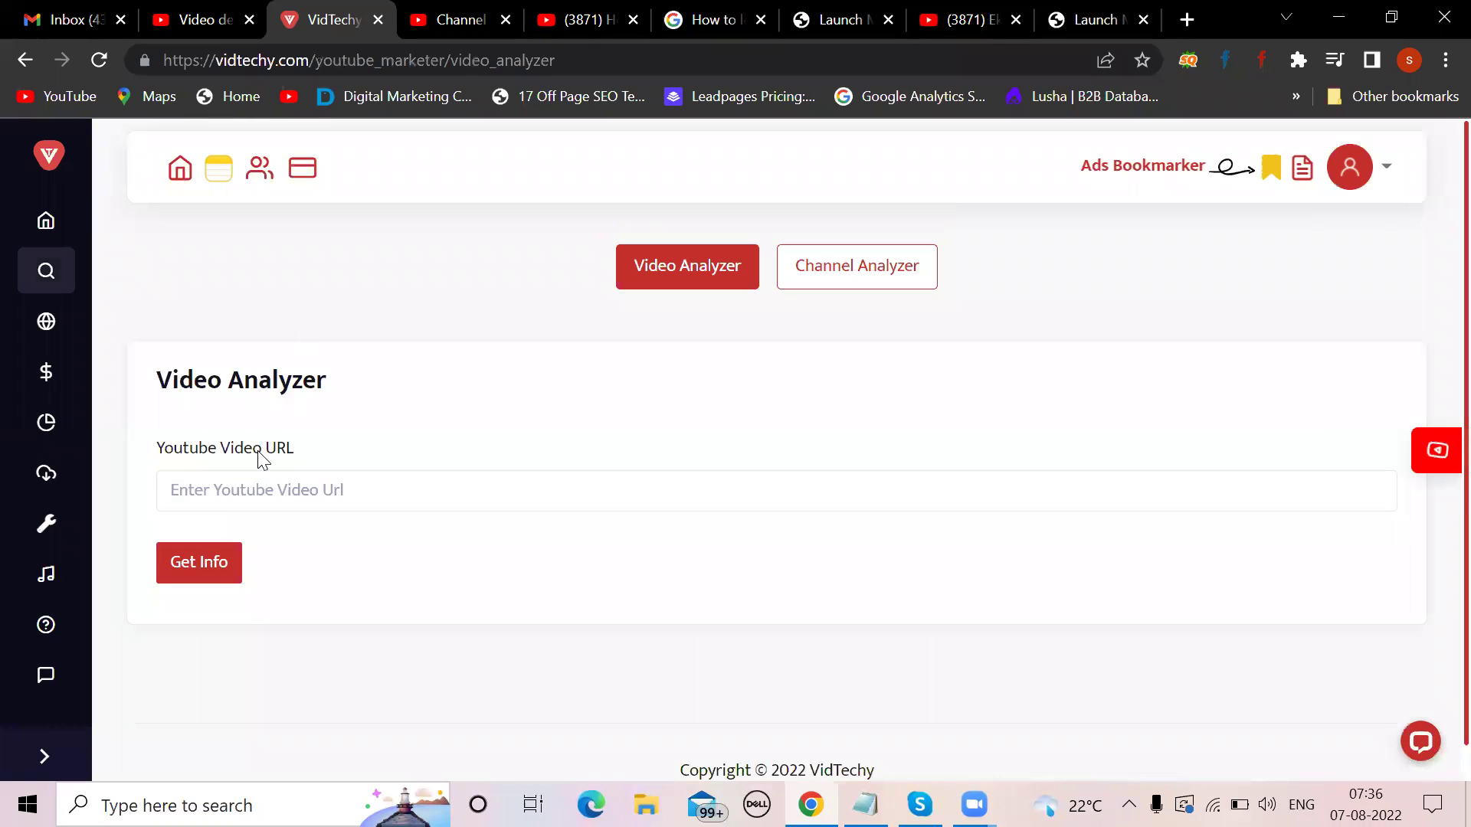
left_click(244, 491)
type("https://www.youtube.com/watch?v=PYZI18eJURA&t=17s")
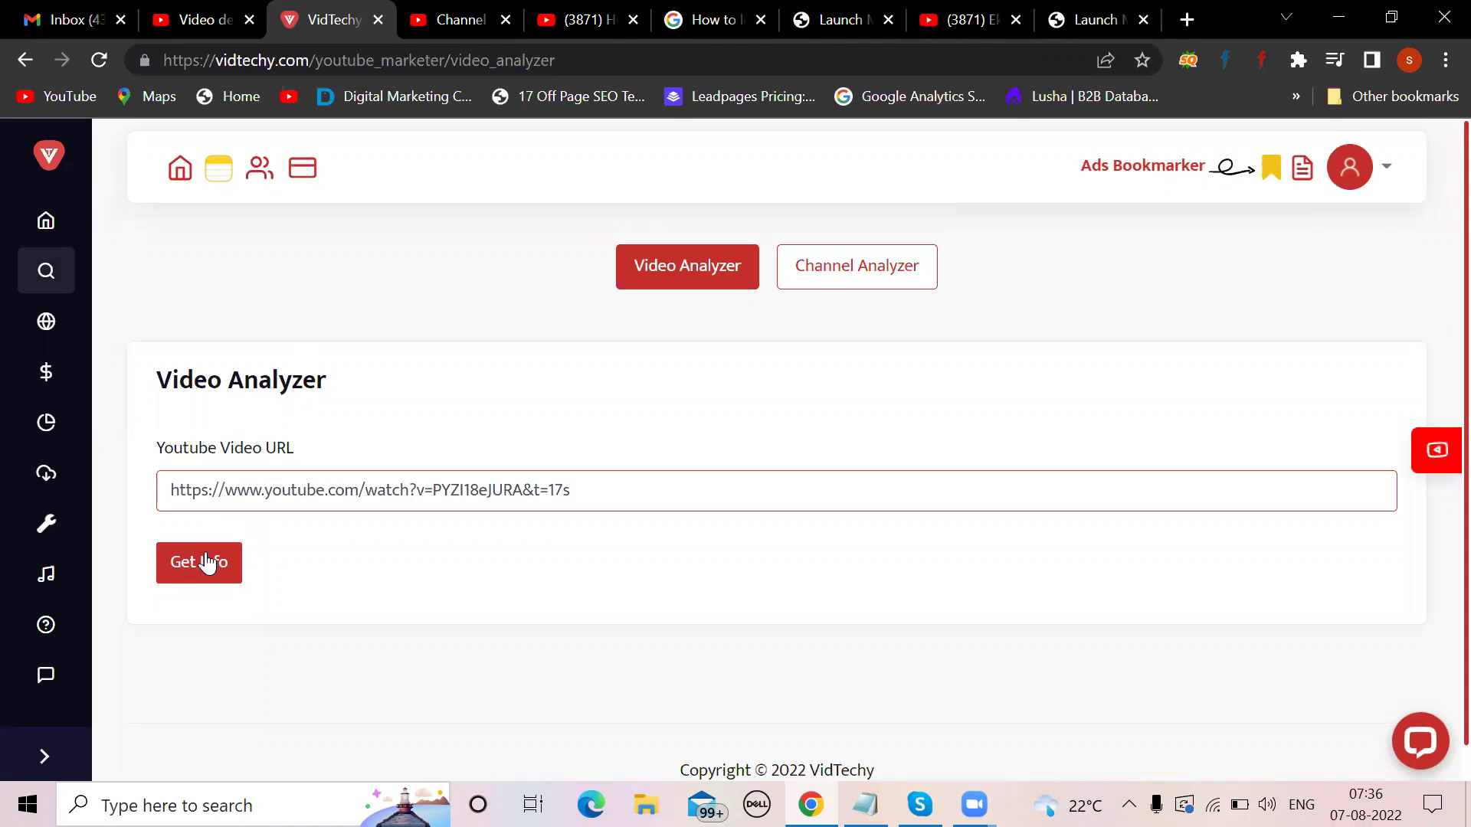
left_click(197, 563)
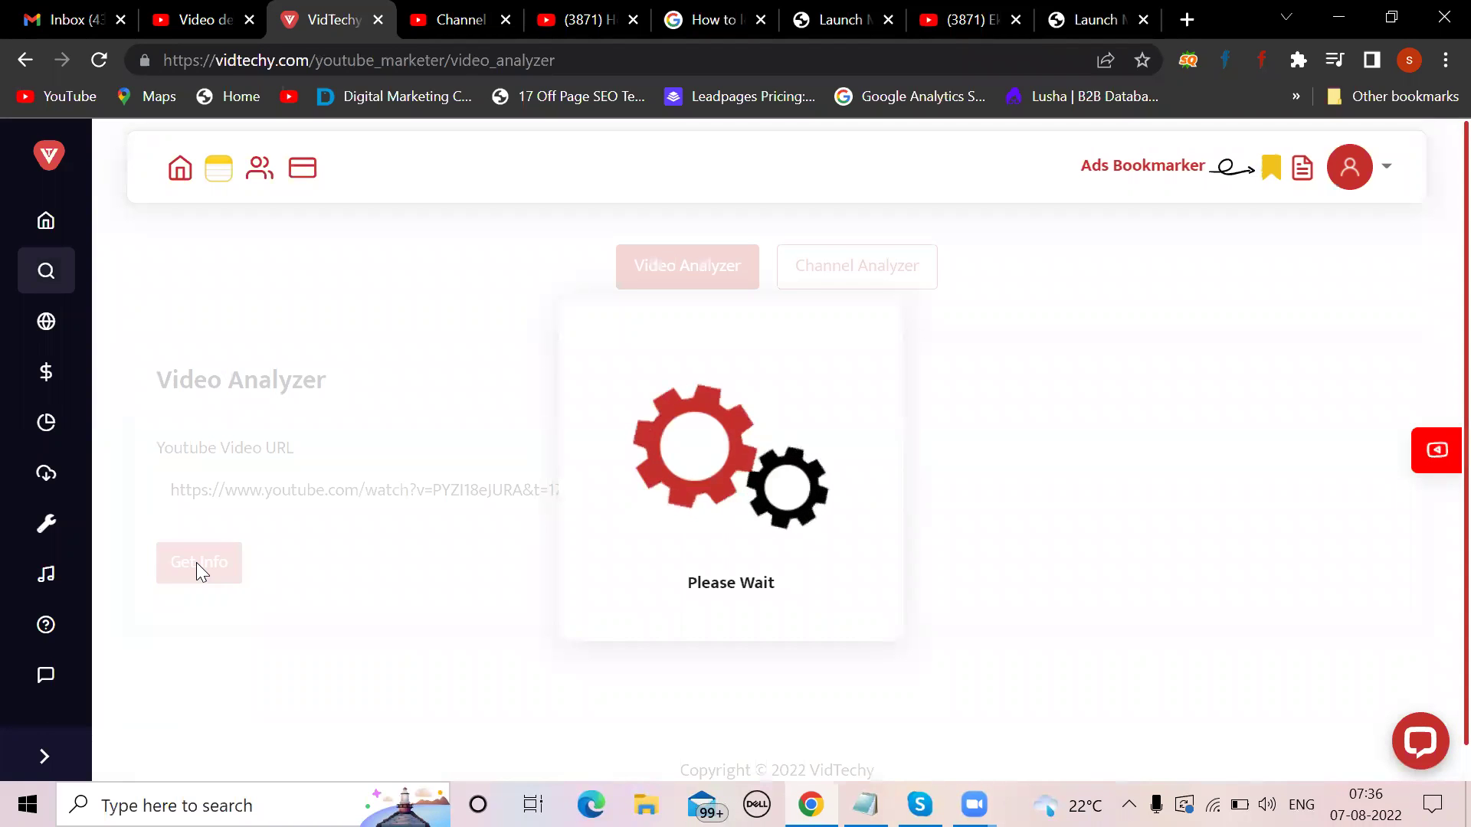
scroll(437, 483, "down", 3)
scroll(564, 489, "down", 3)
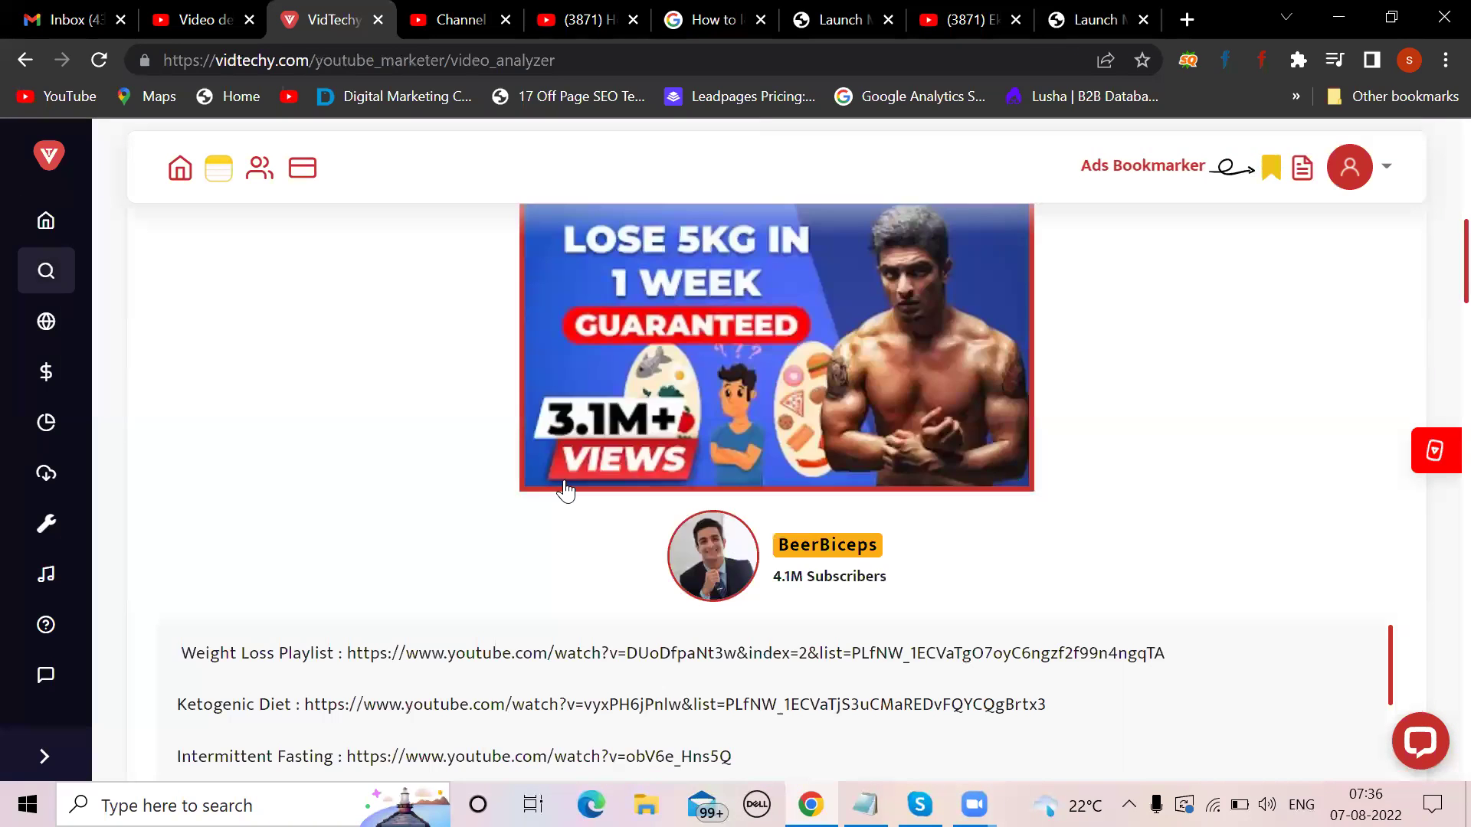
scroll(563, 489, "down", 5)
scroll(564, 489, "down", 10)
scroll(563, 488, "down", 1)
scroll(563, 488, "up", 5)
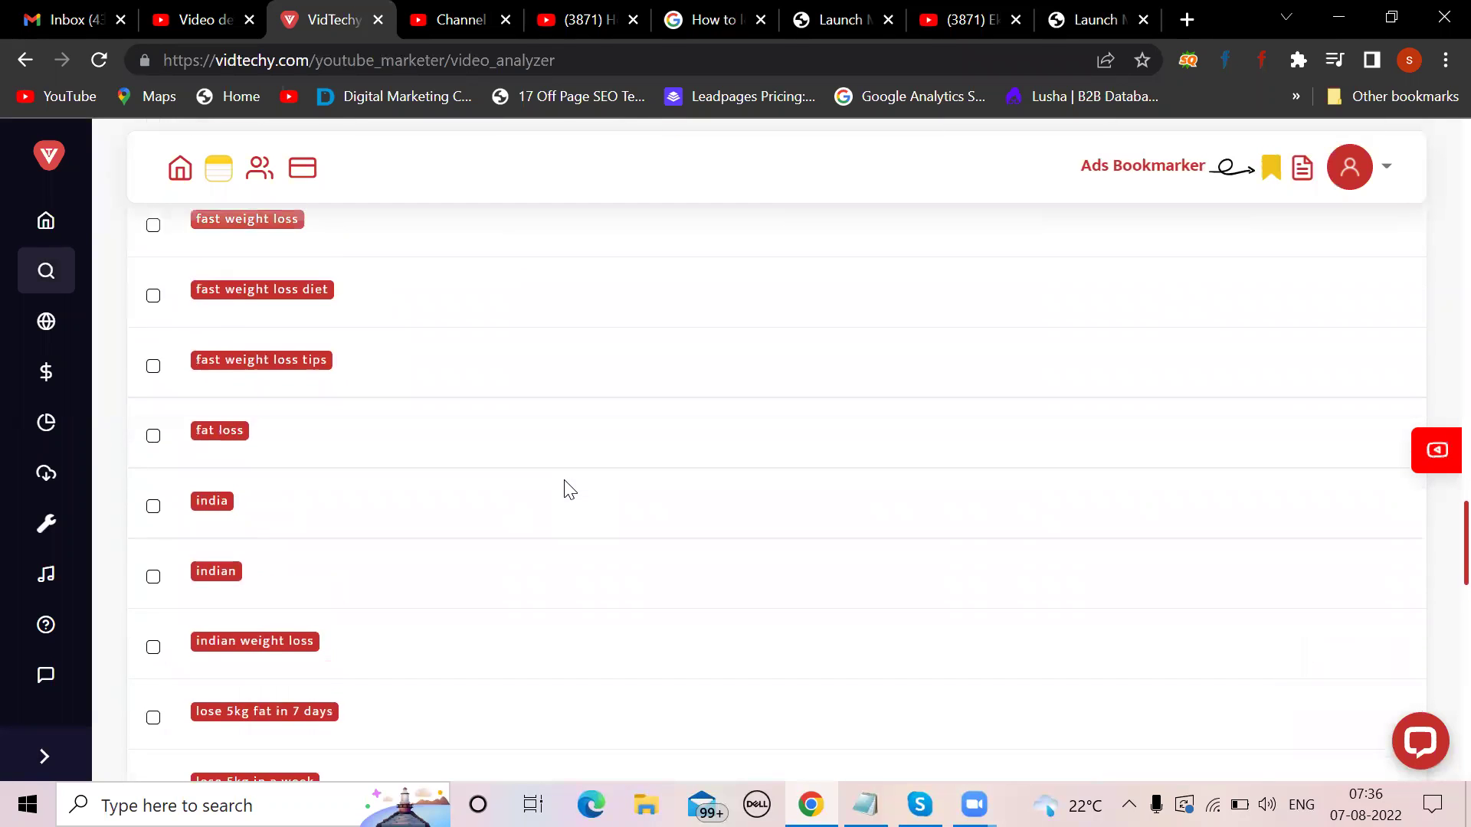
scroll(563, 489, "up", 2)
scroll(565, 490, "up", 3)
scroll(563, 489, "down", 2)
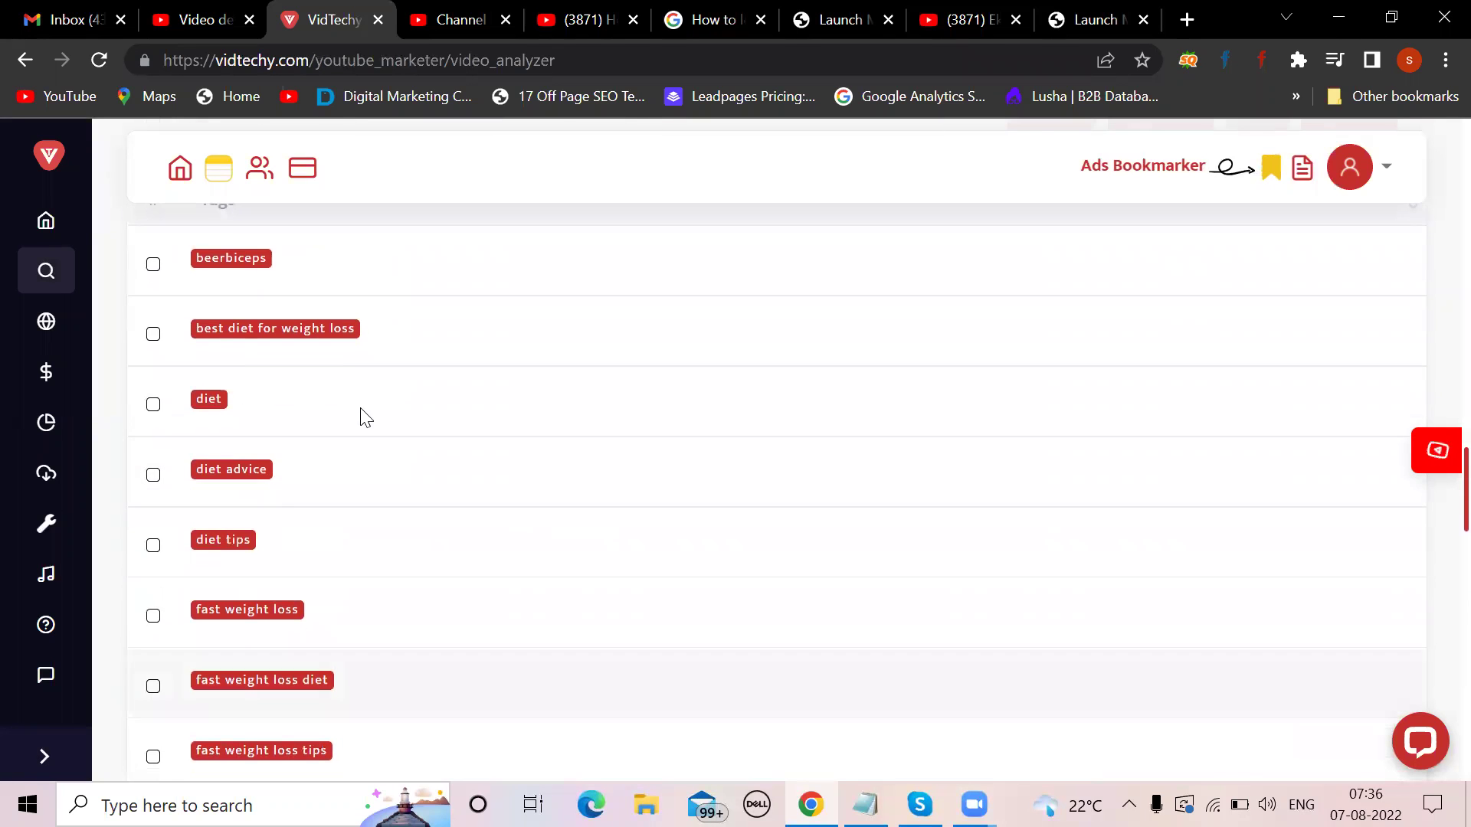
scroll(293, 503, "down", 5)
scroll(293, 503, "down", 5)
scroll(293, 504, "down", 2)
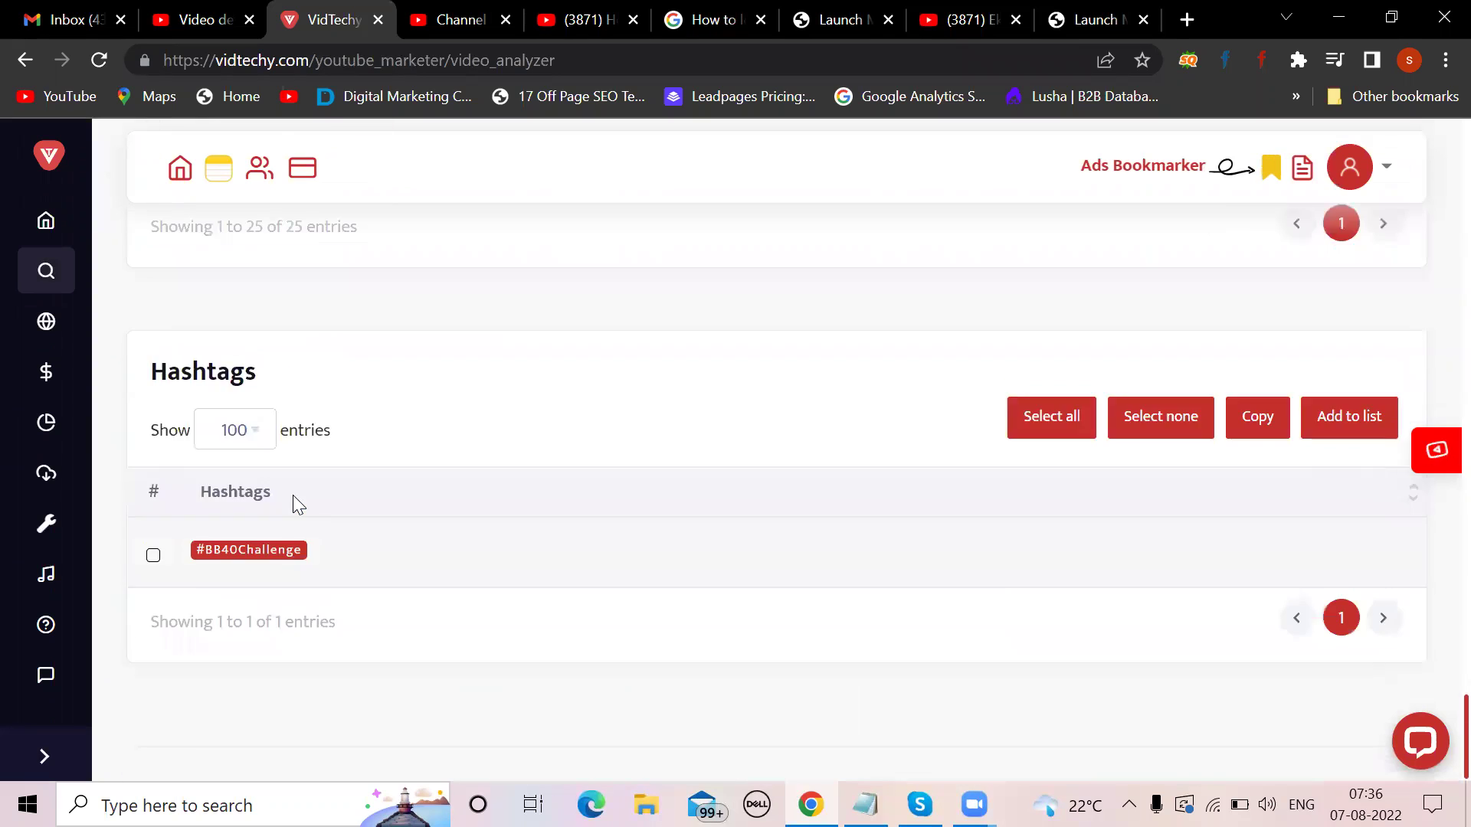
scroll(292, 504, "up", 7)
scroll(293, 504, "up", 5)
scroll(293, 503, "up", 3)
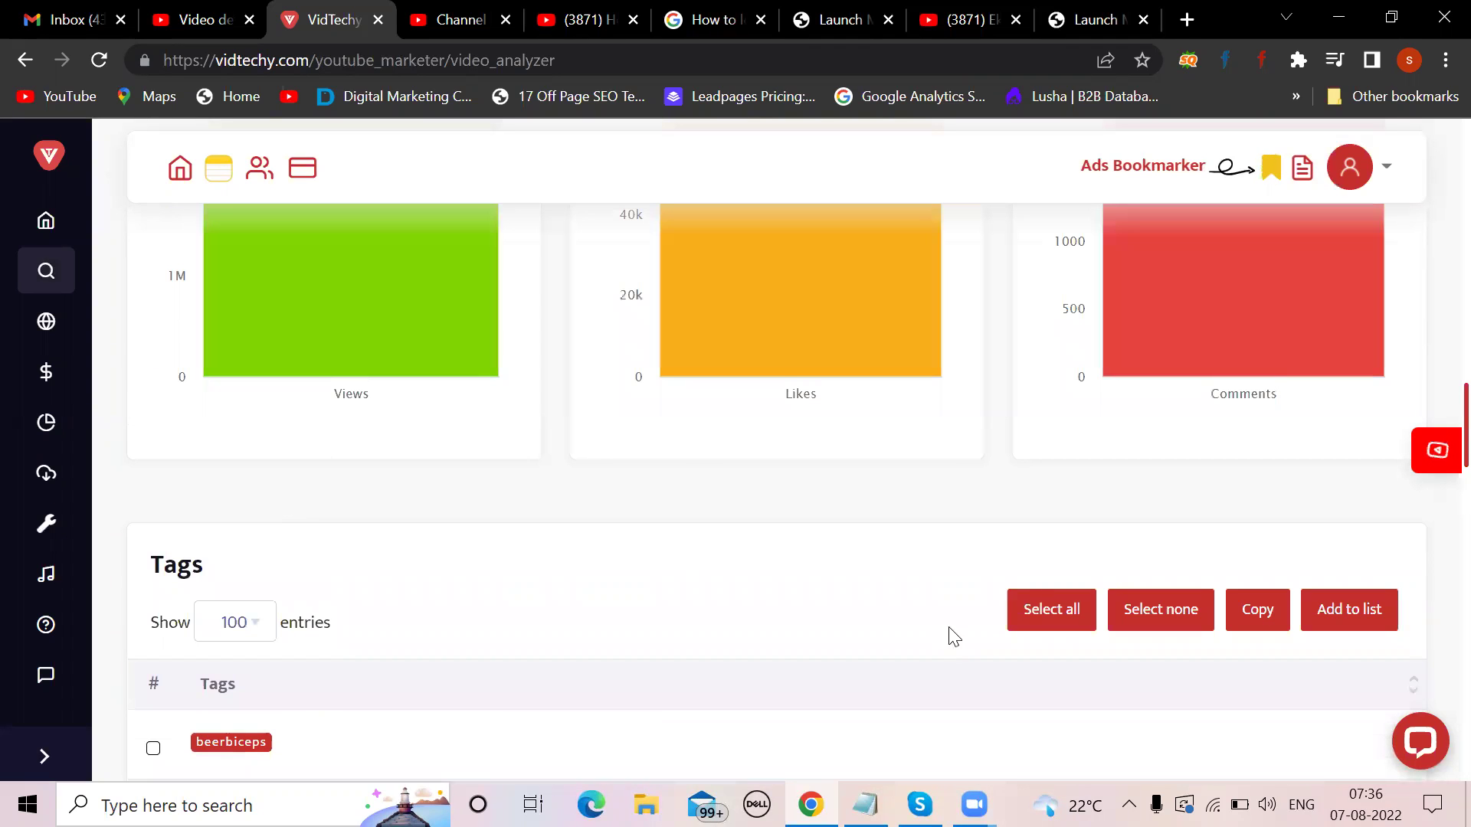
Copy all 25 competitor tags and paste them into Notes over the existing text
left_click(1044, 615)
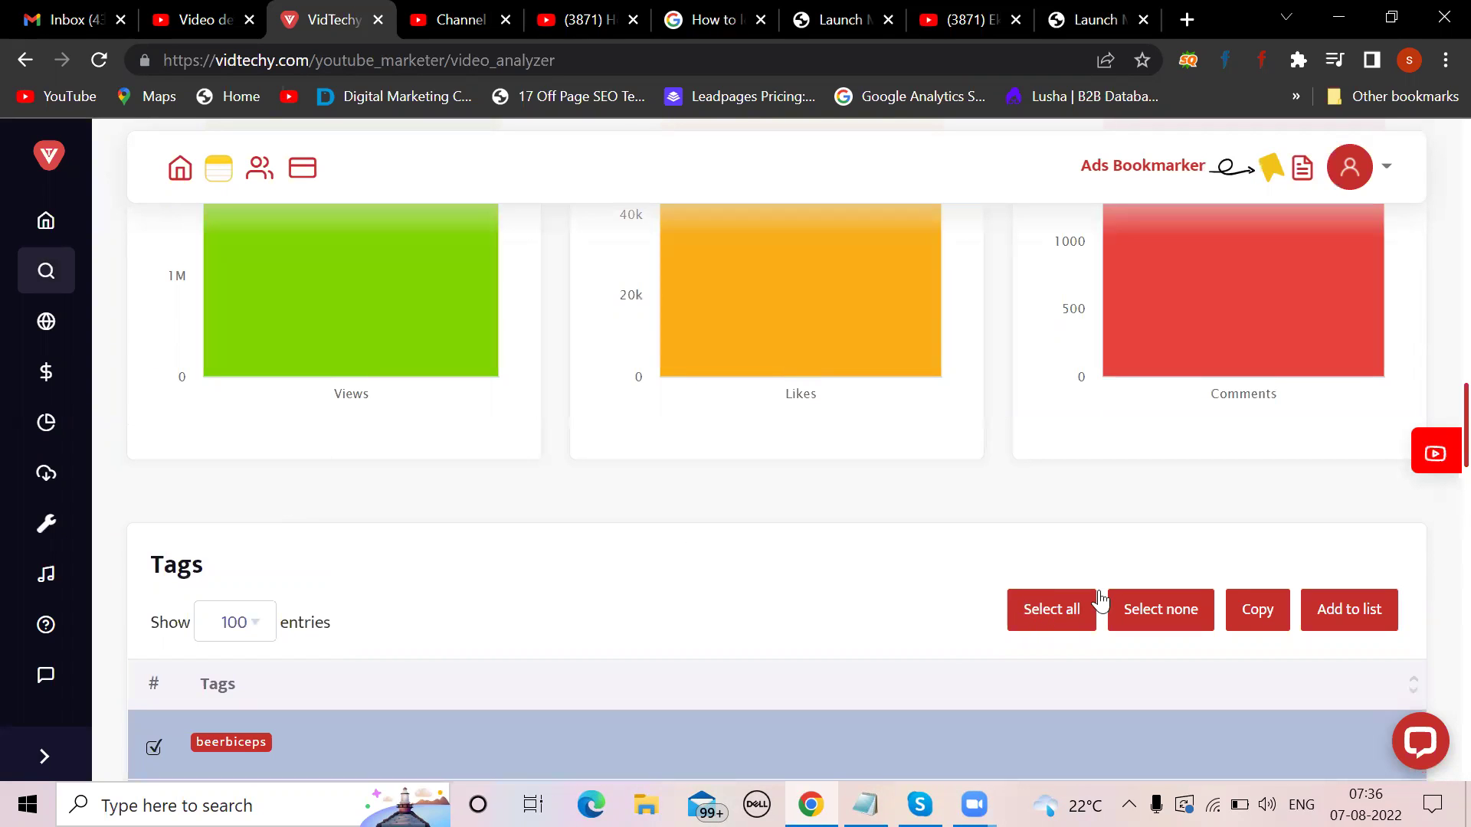
left_click(1258, 615)
left_click(216, 175)
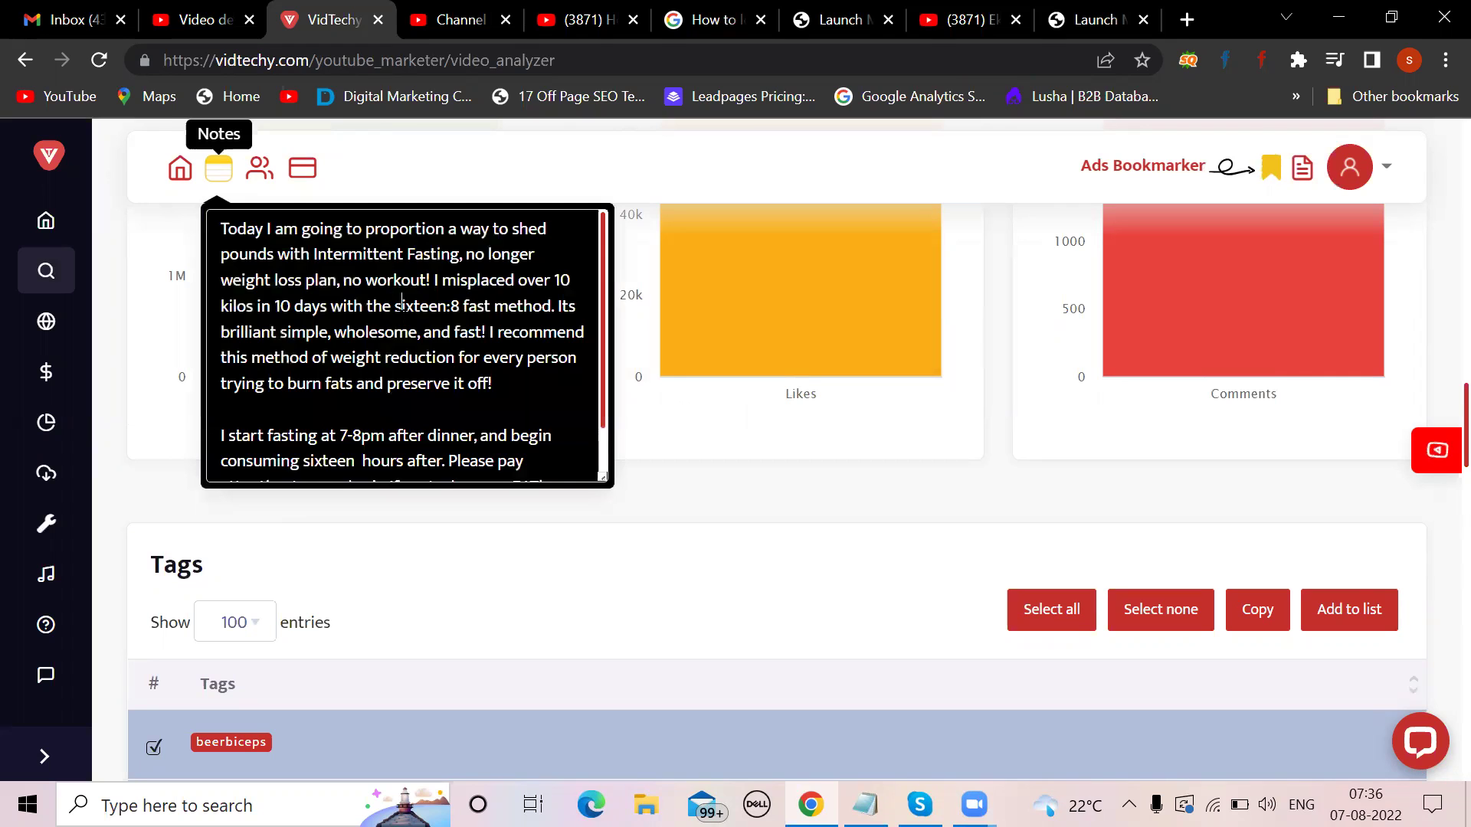
key("ctrl+a")
key("ctrl+v")
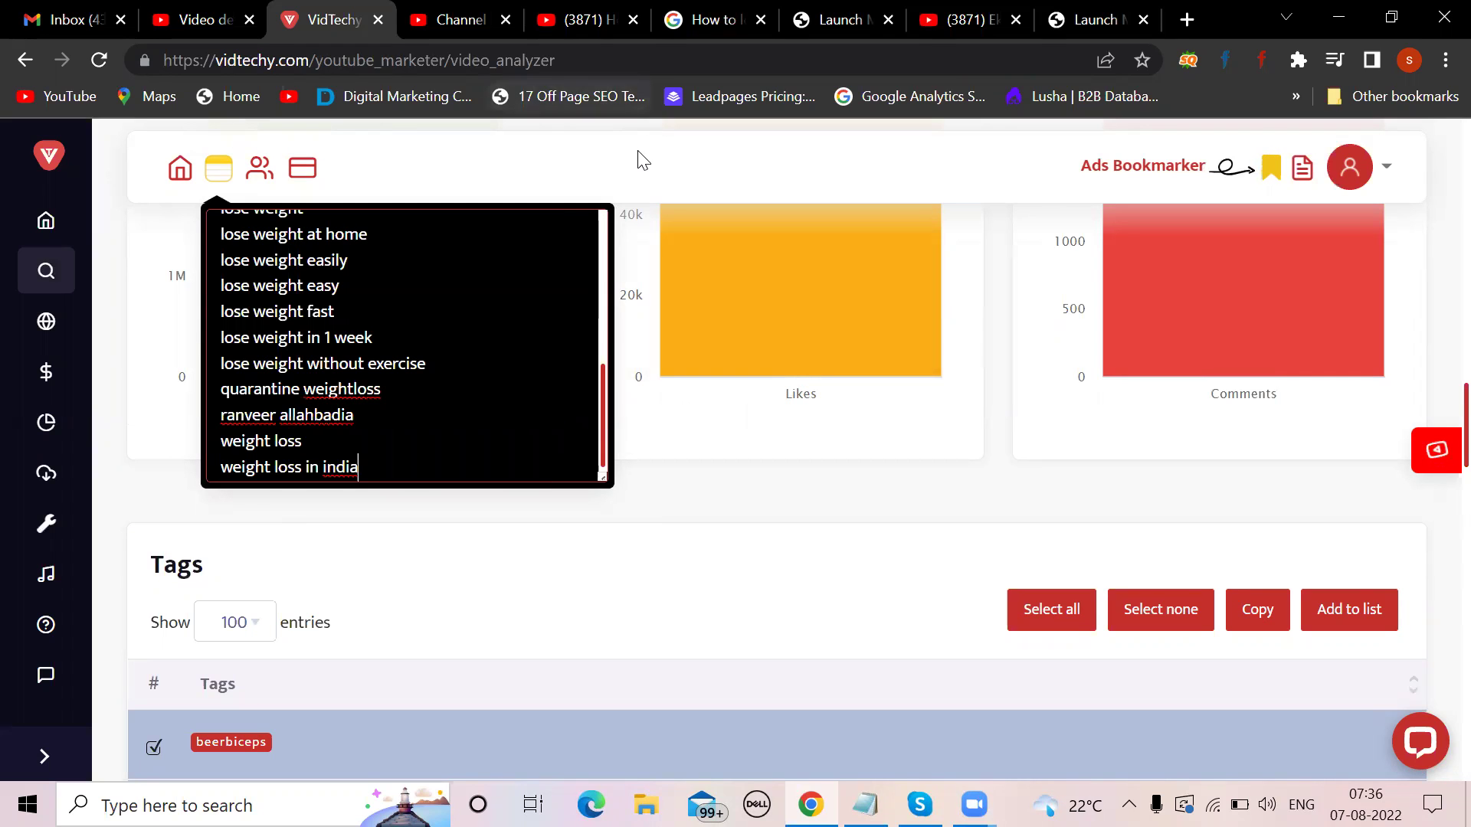
left_click(217, 173)
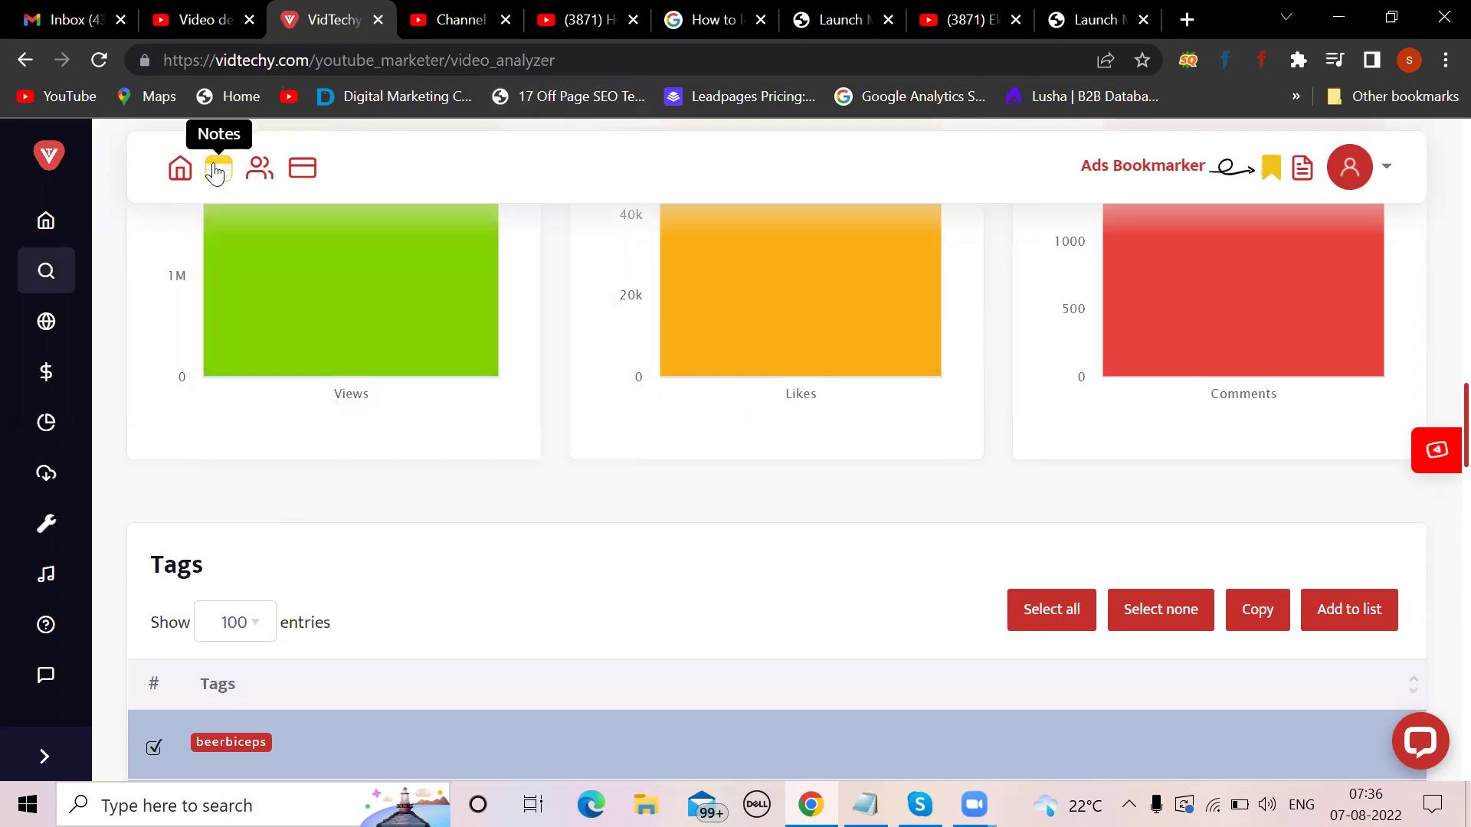
Check the competitor's video on YouTube and return to the analysis results
left_click(569, 16)
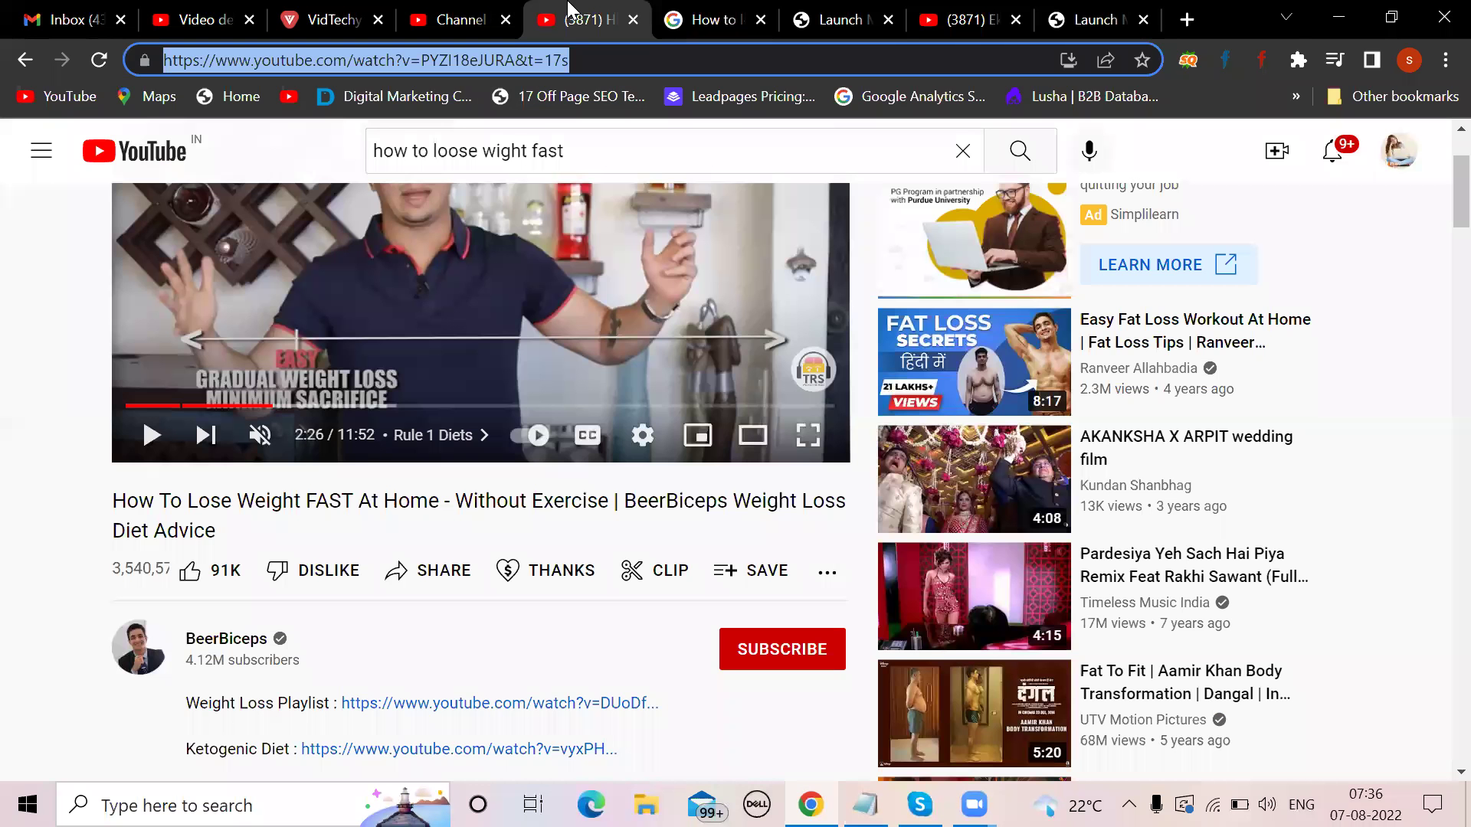
left_click(330, 19)
scroll(505, 594, "down", 3)
scroll(505, 593, "down", 5)
scroll(504, 593, "down", 3)
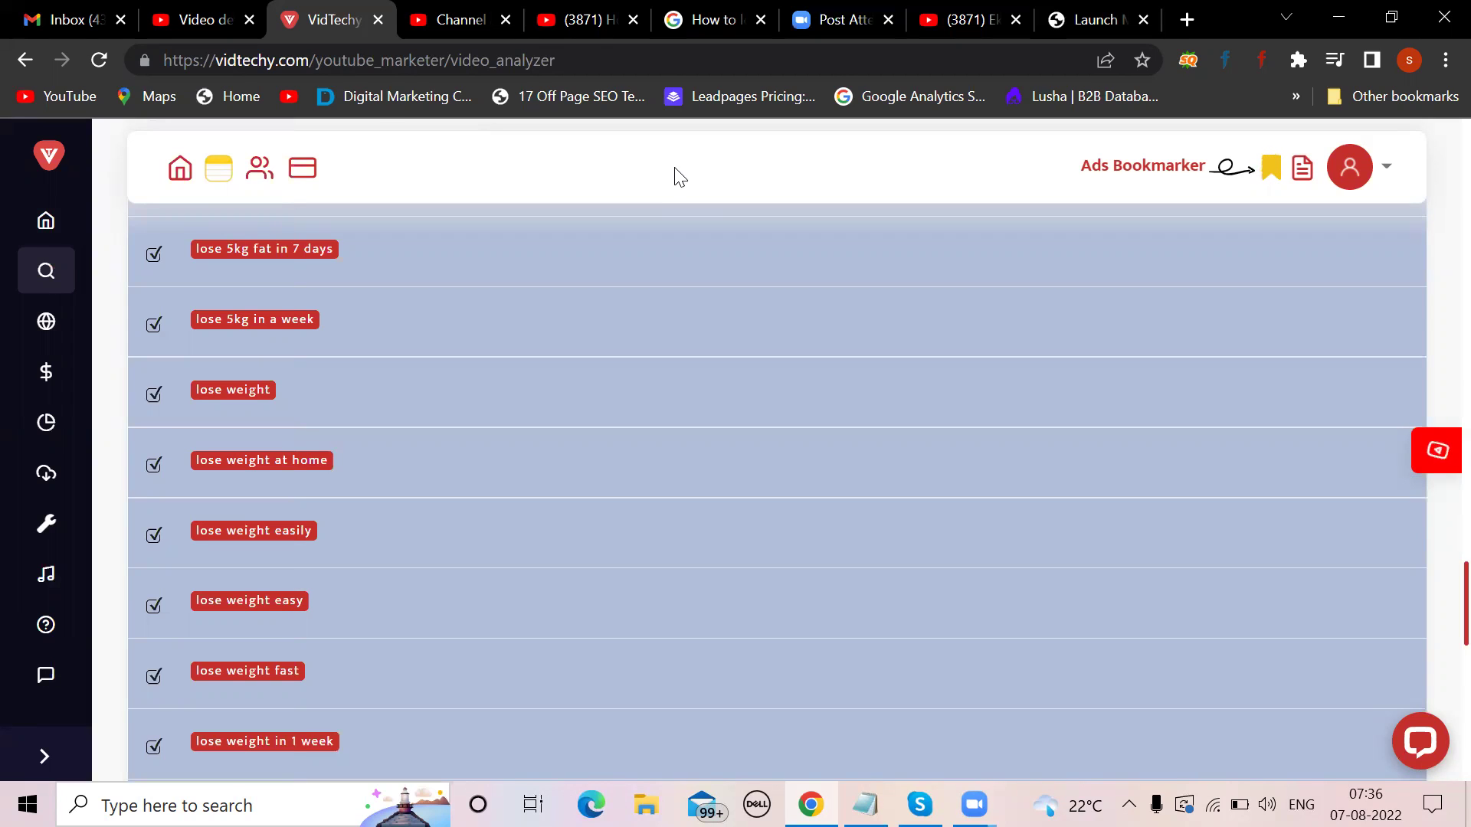
mouse_move(46, 271)
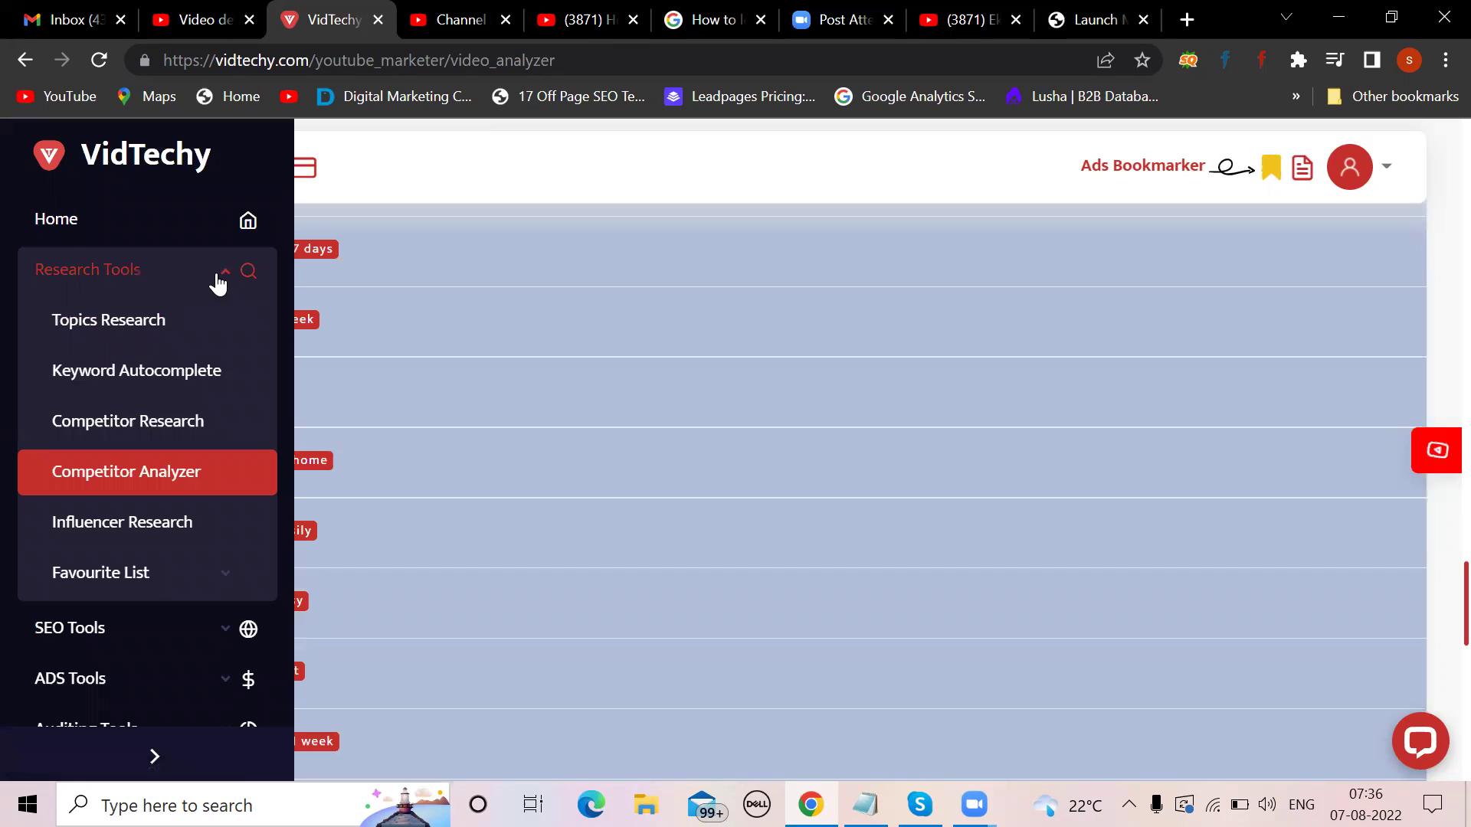
Open the Tag Finder from VidTechy's SEO Tools
left_click(218, 282)
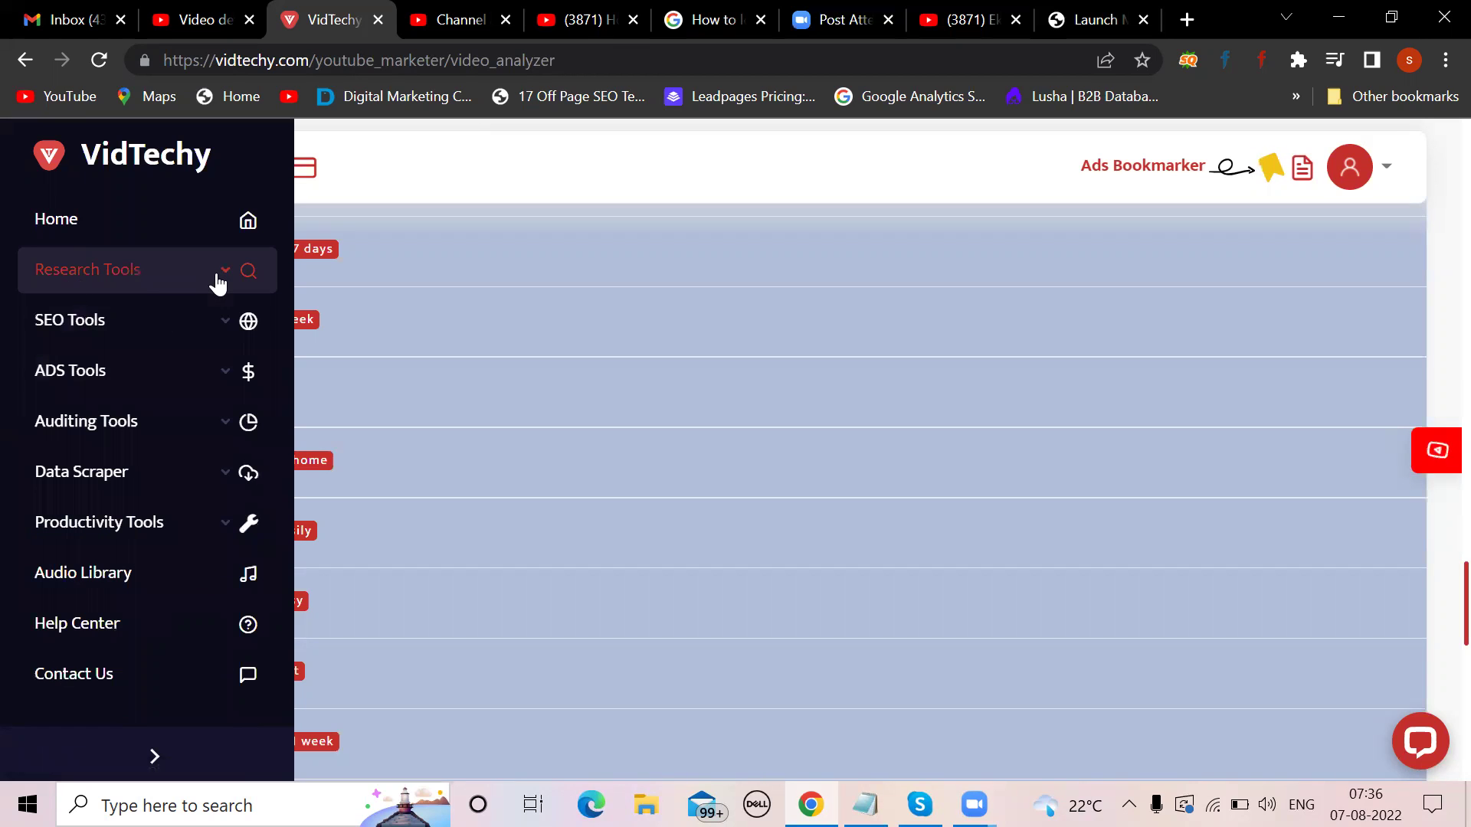
left_click(210, 334)
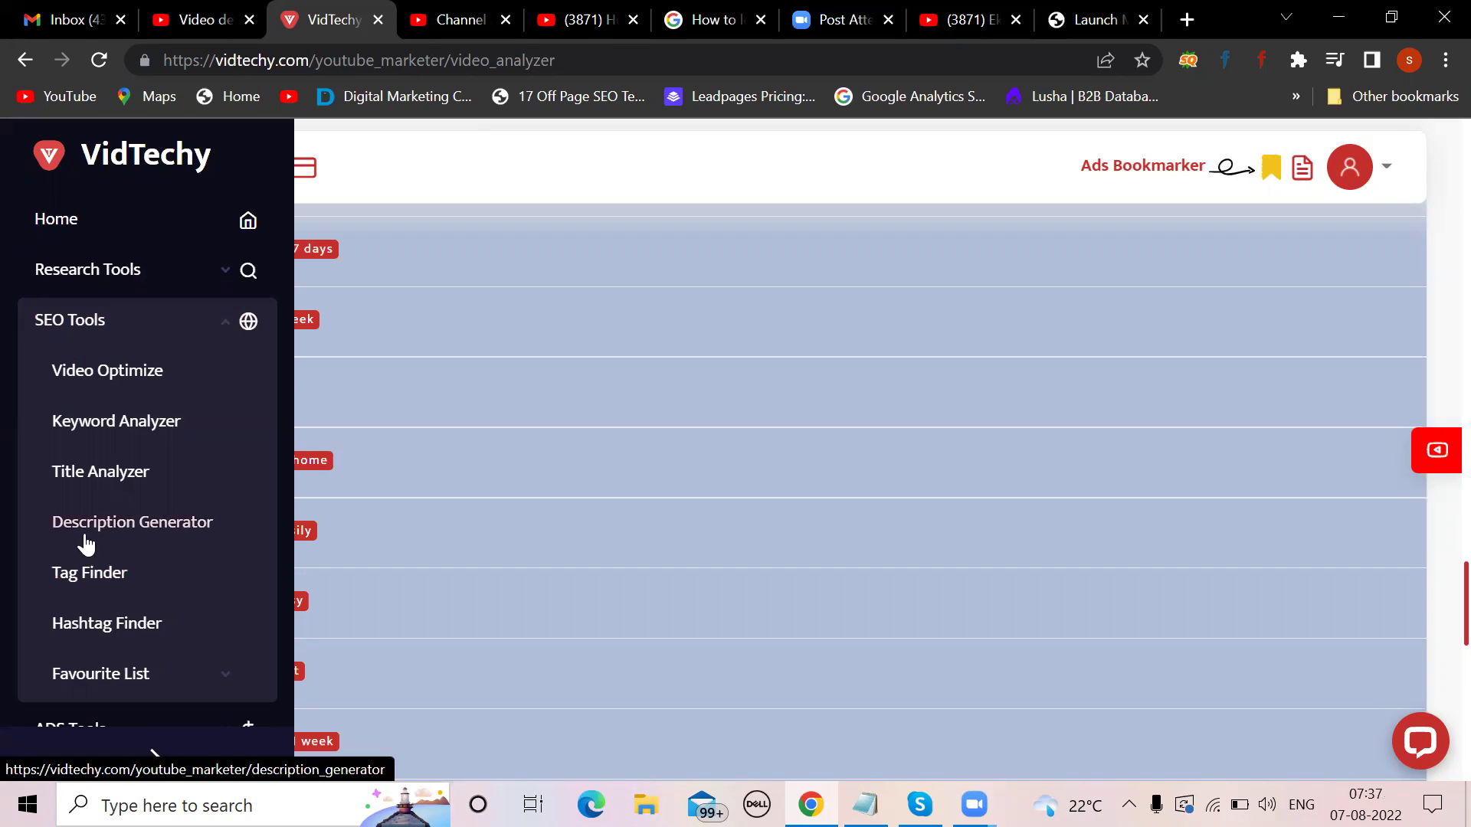
left_click(83, 579)
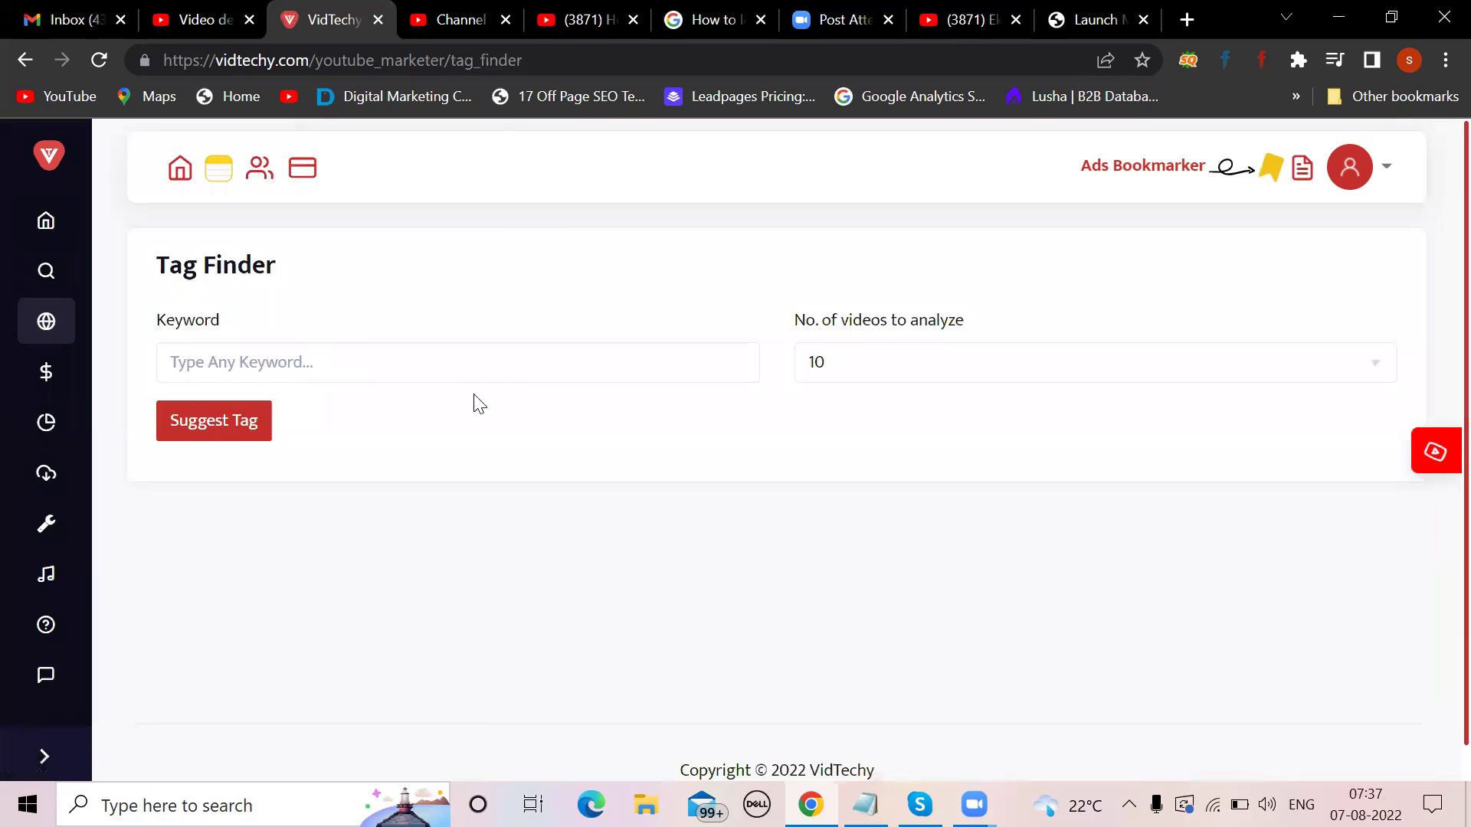
Generate tag suggestions for the earlier keyword 'How to loose weight fast'
left_click(253, 359)
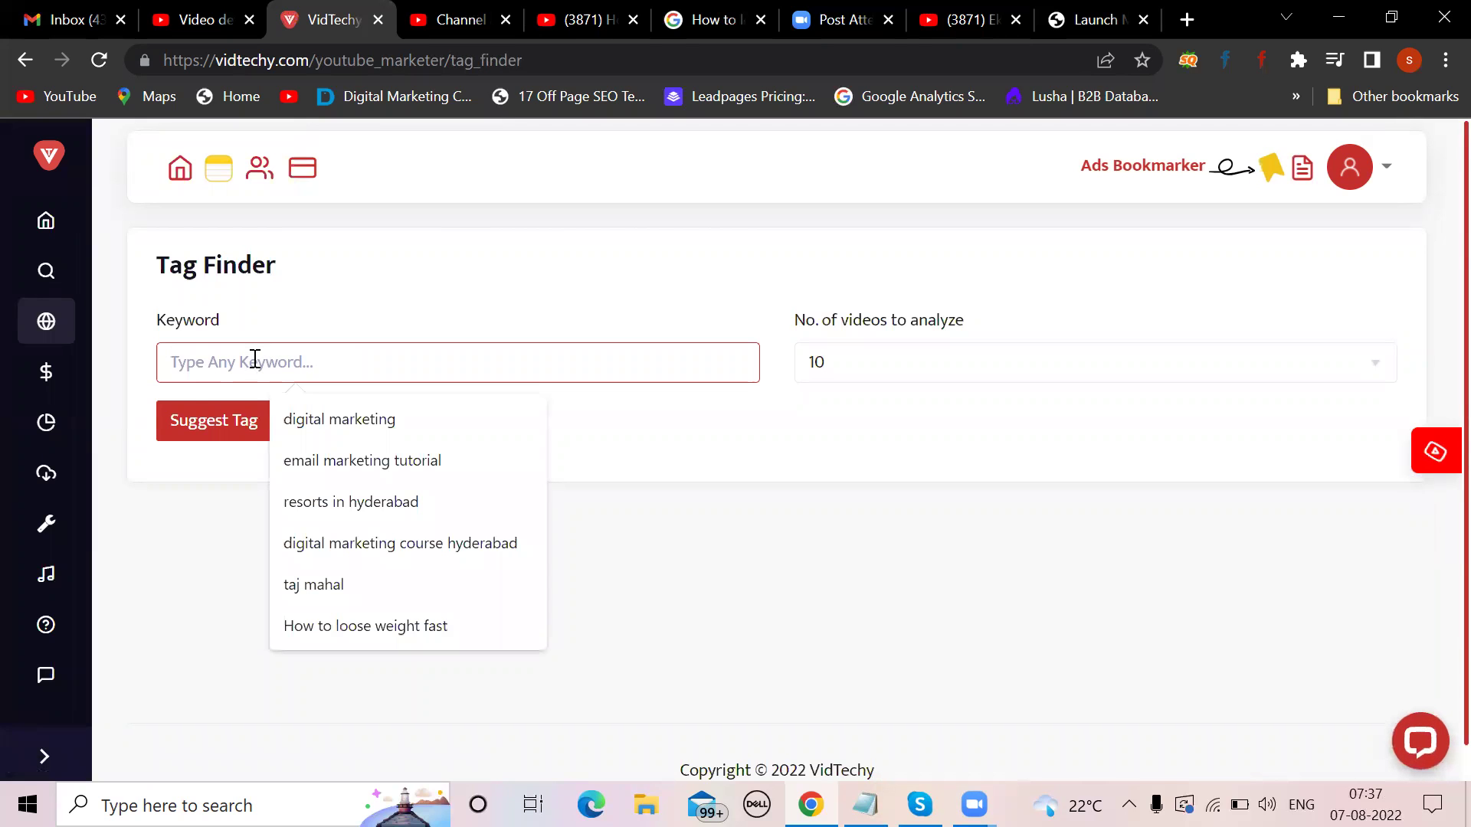
left_click(359, 622)
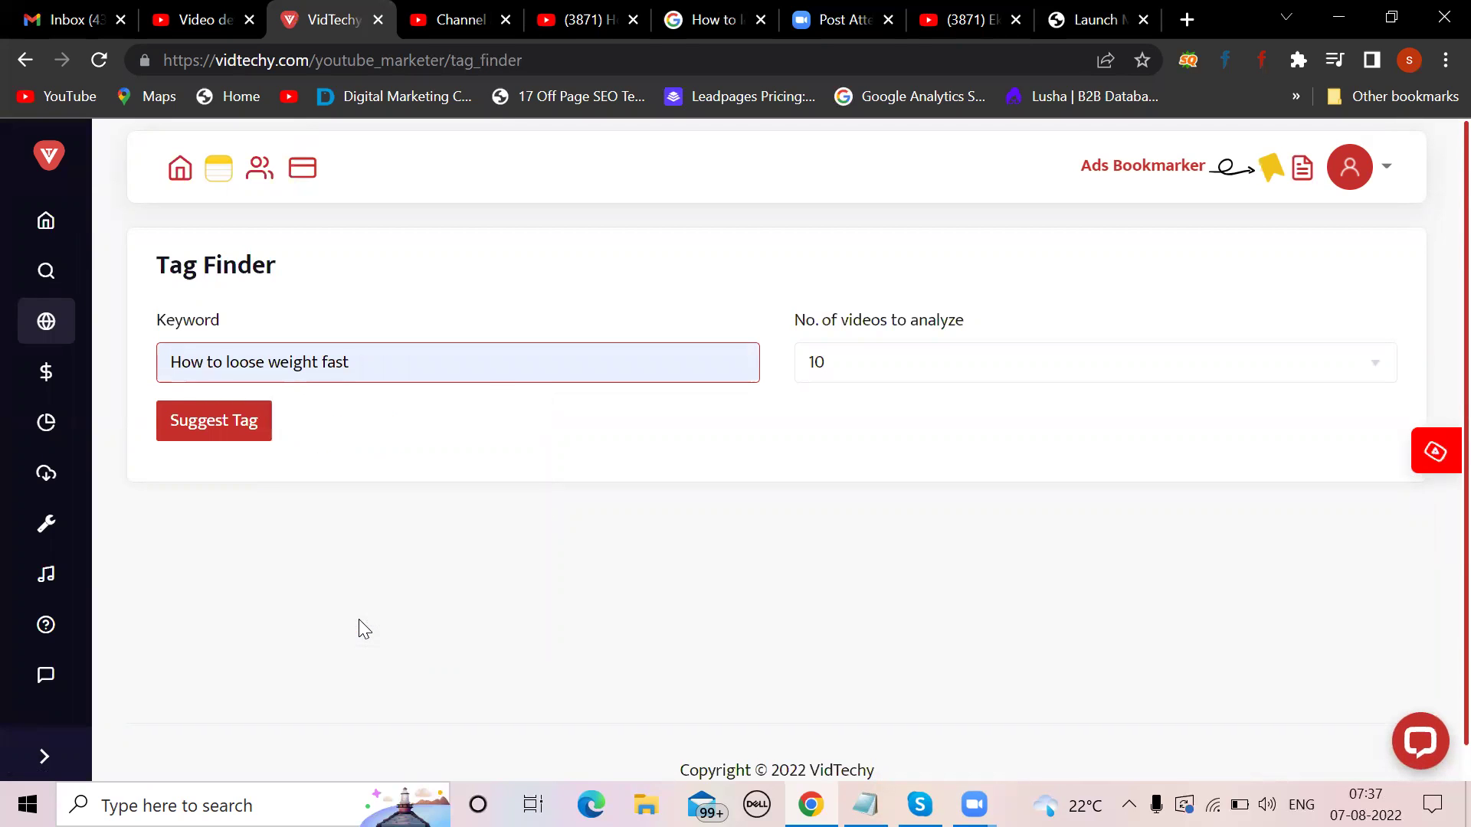
left_click(198, 425)
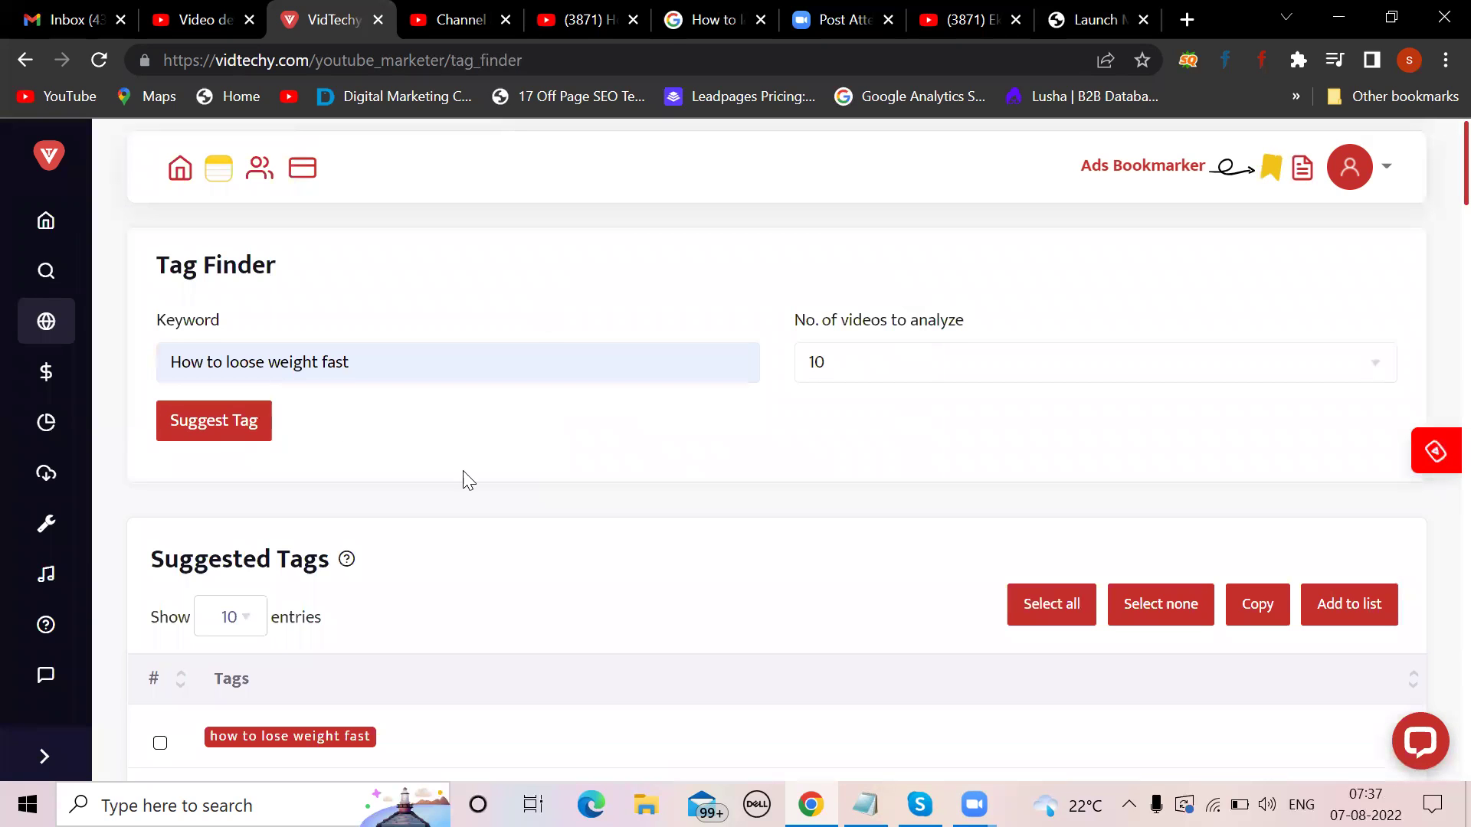
scroll(466, 481, "down", 3)
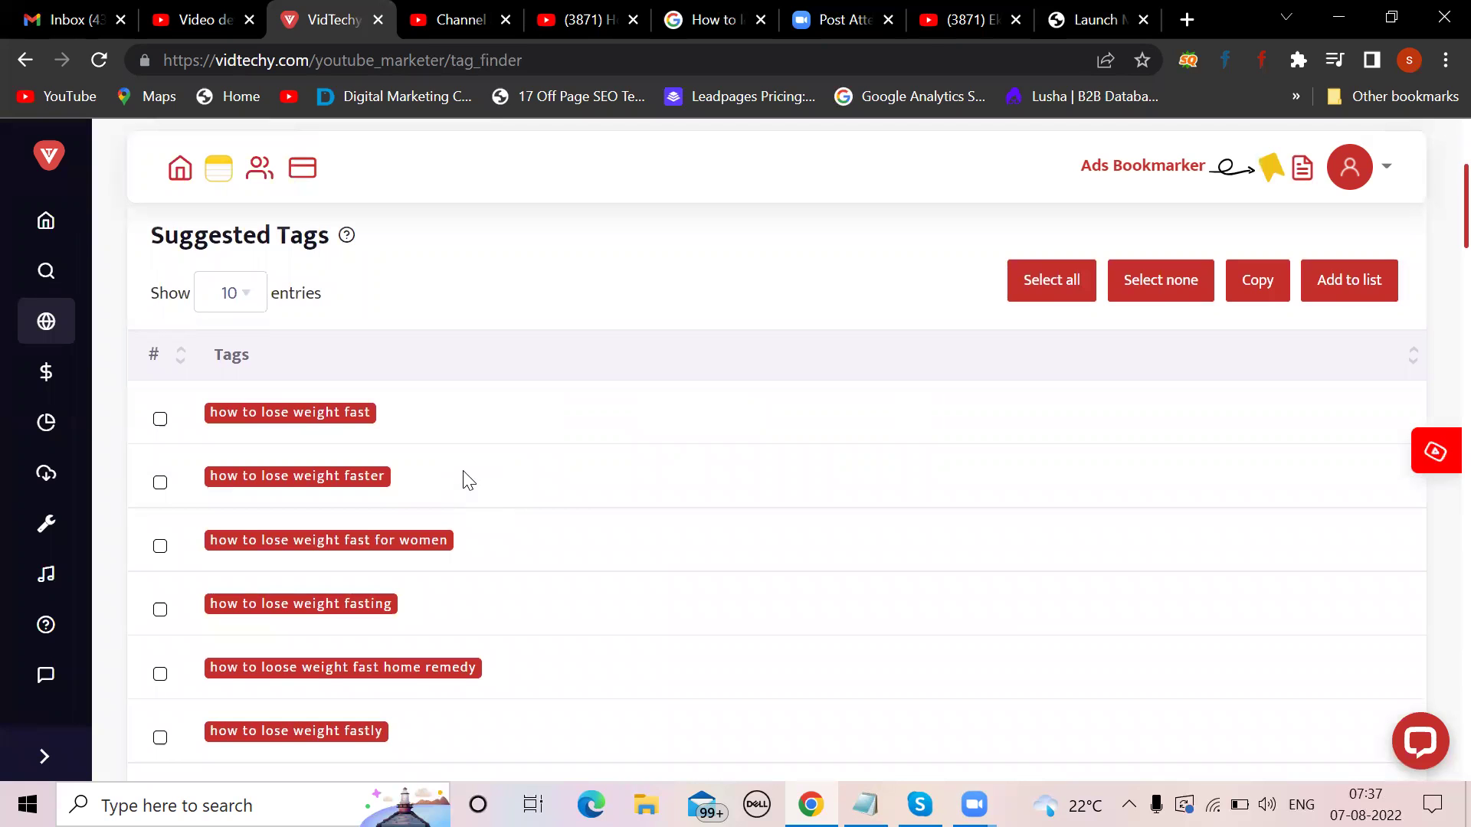
scroll(466, 480, "down", 5)
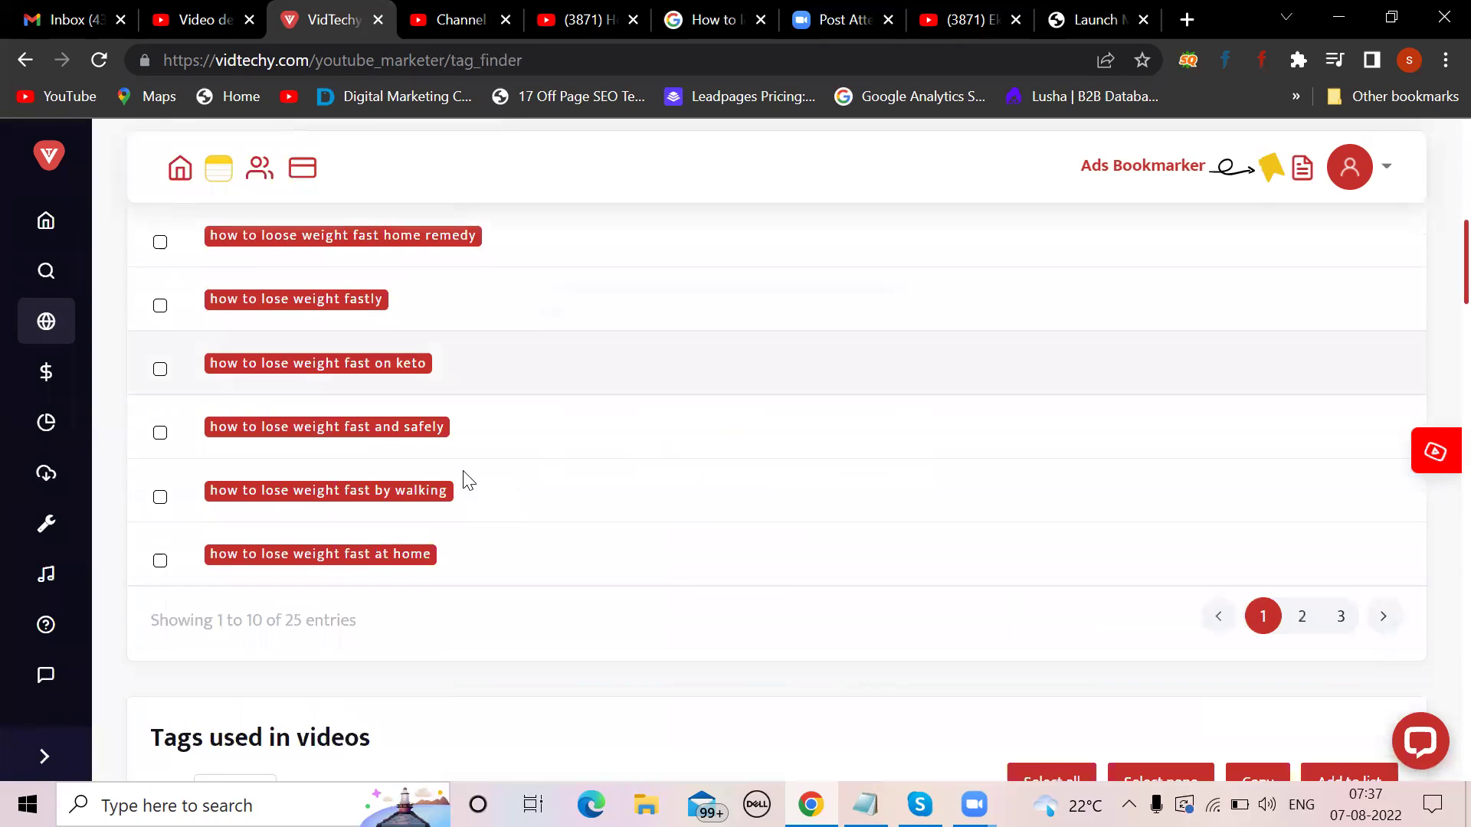
scroll(465, 481, "up", 3)
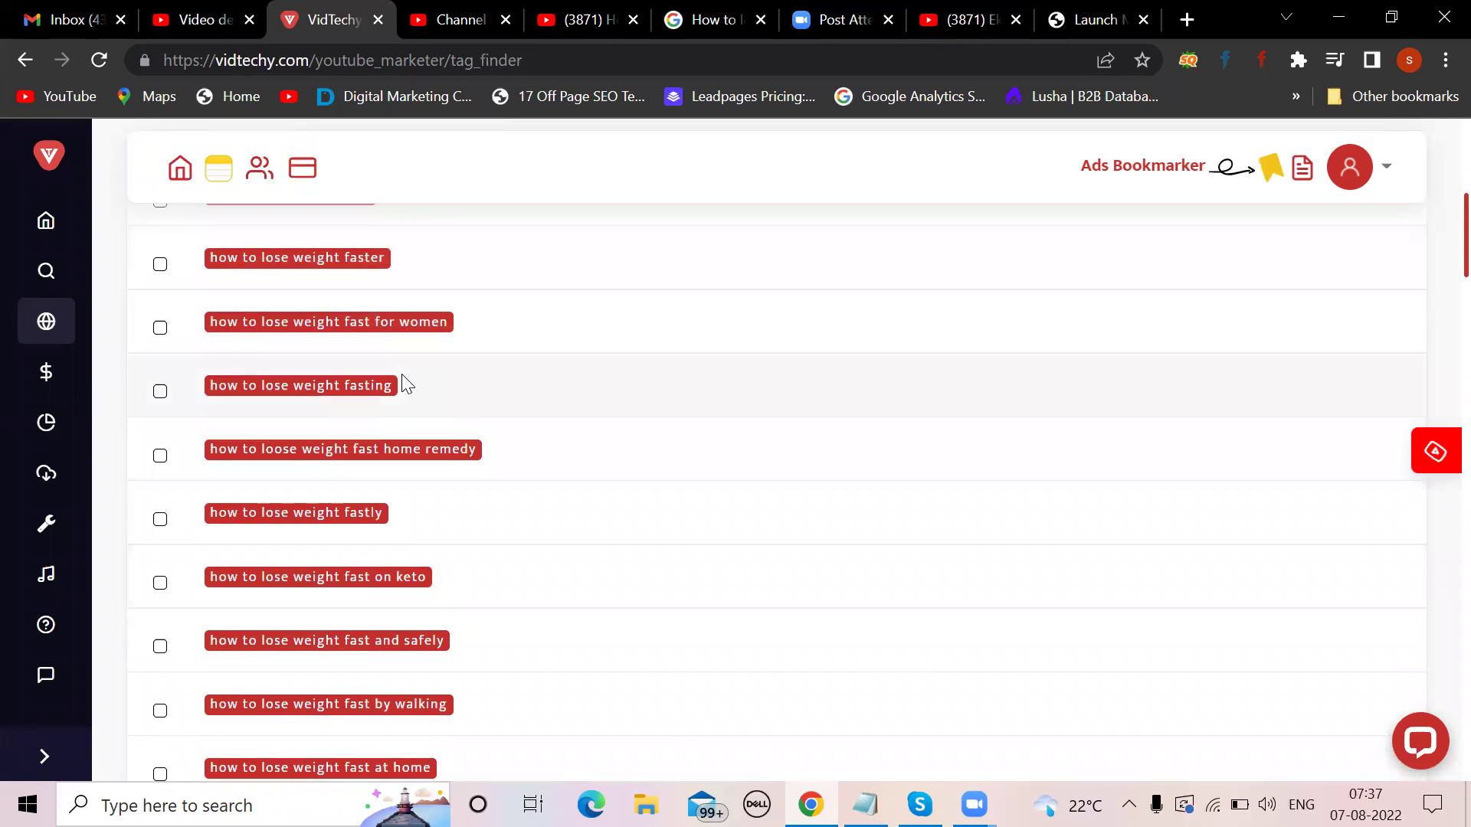
scroll(404, 384, "down", 2)
scroll(403, 384, "up", 3)
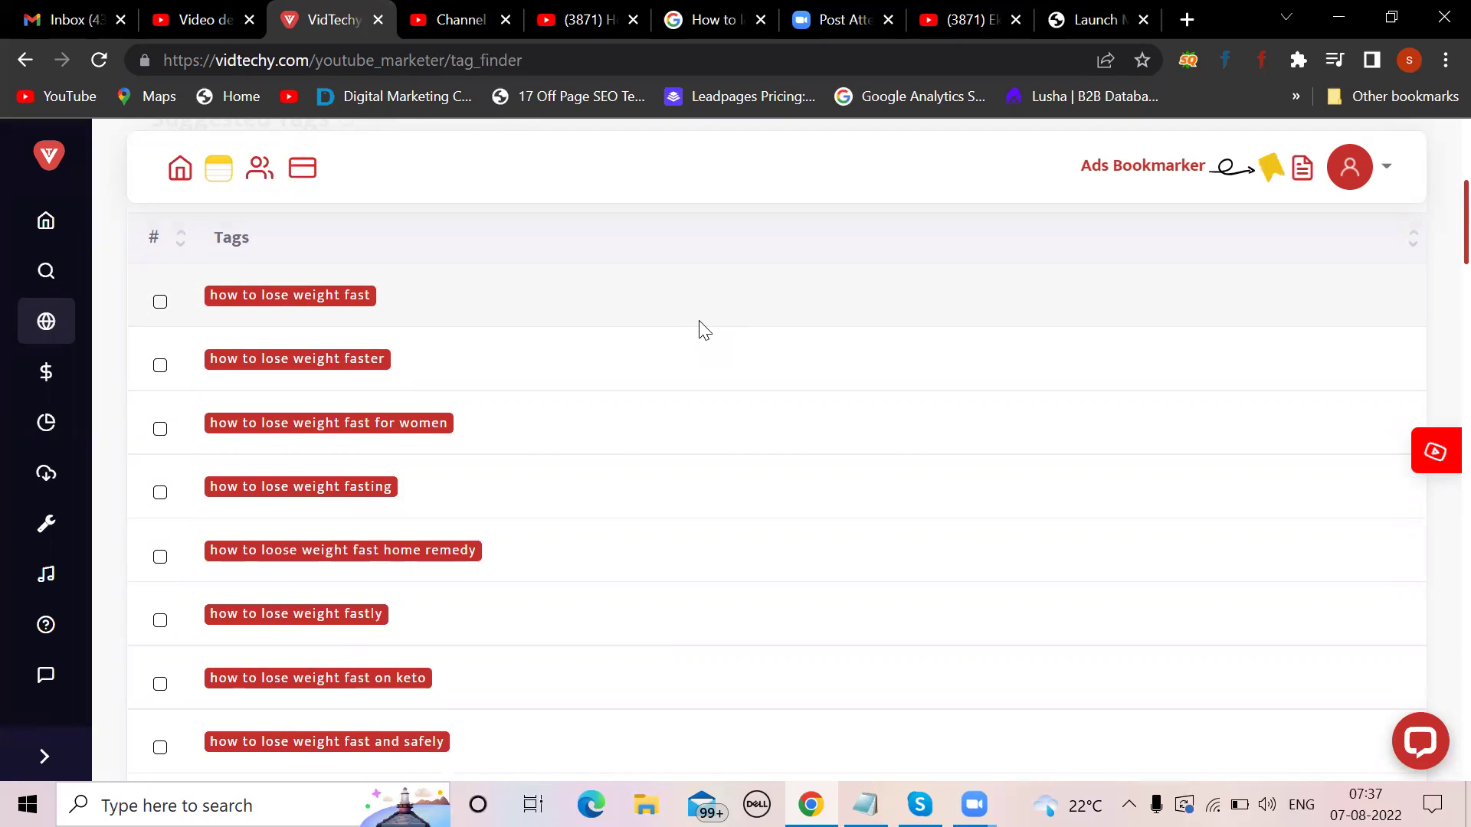
scroll(385, 470, "down", 3)
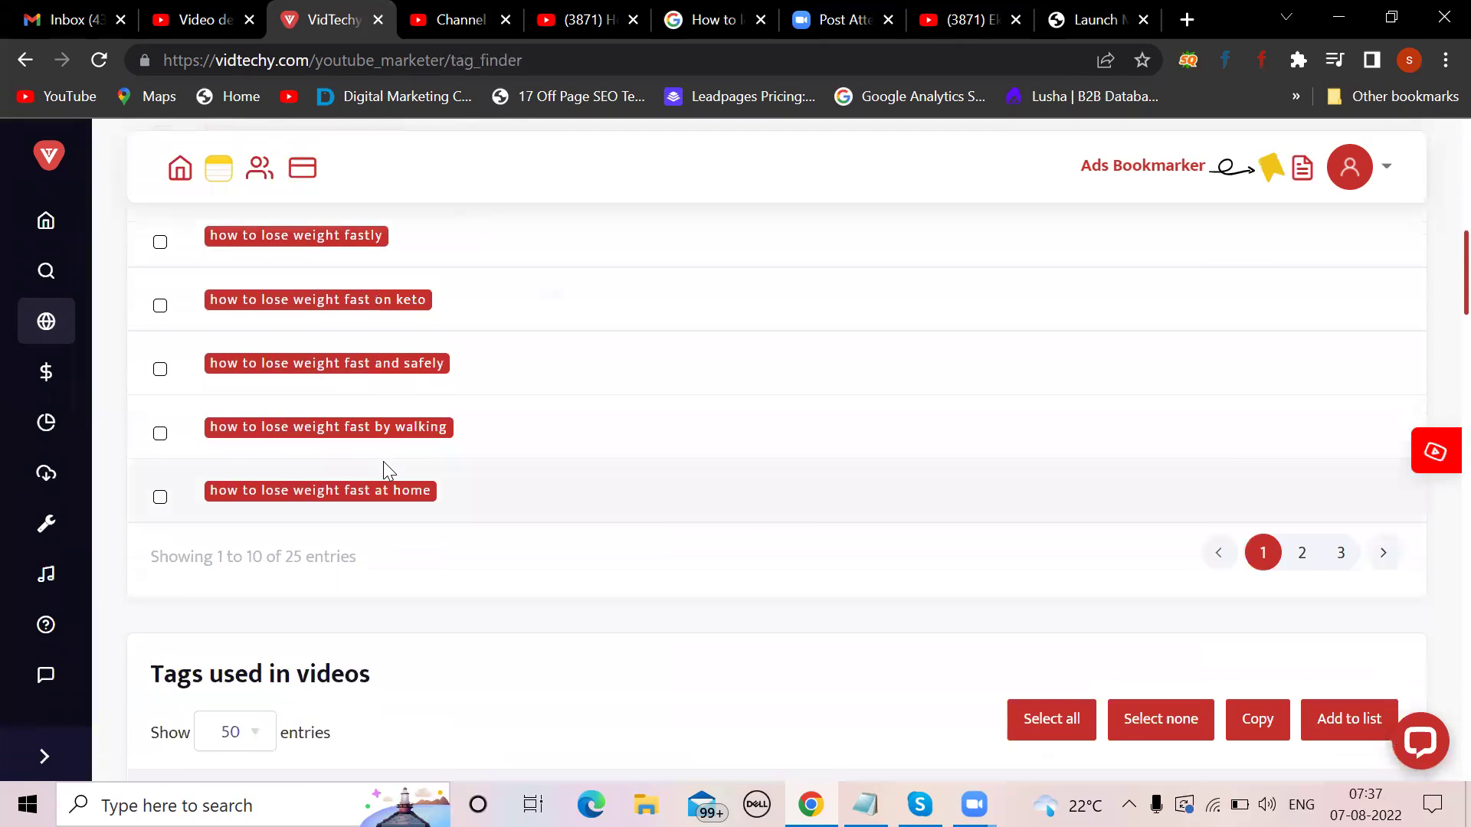
scroll(384, 470, "down", 3)
scroll(385, 469, "down", 3)
scroll(384, 469, "down", 3)
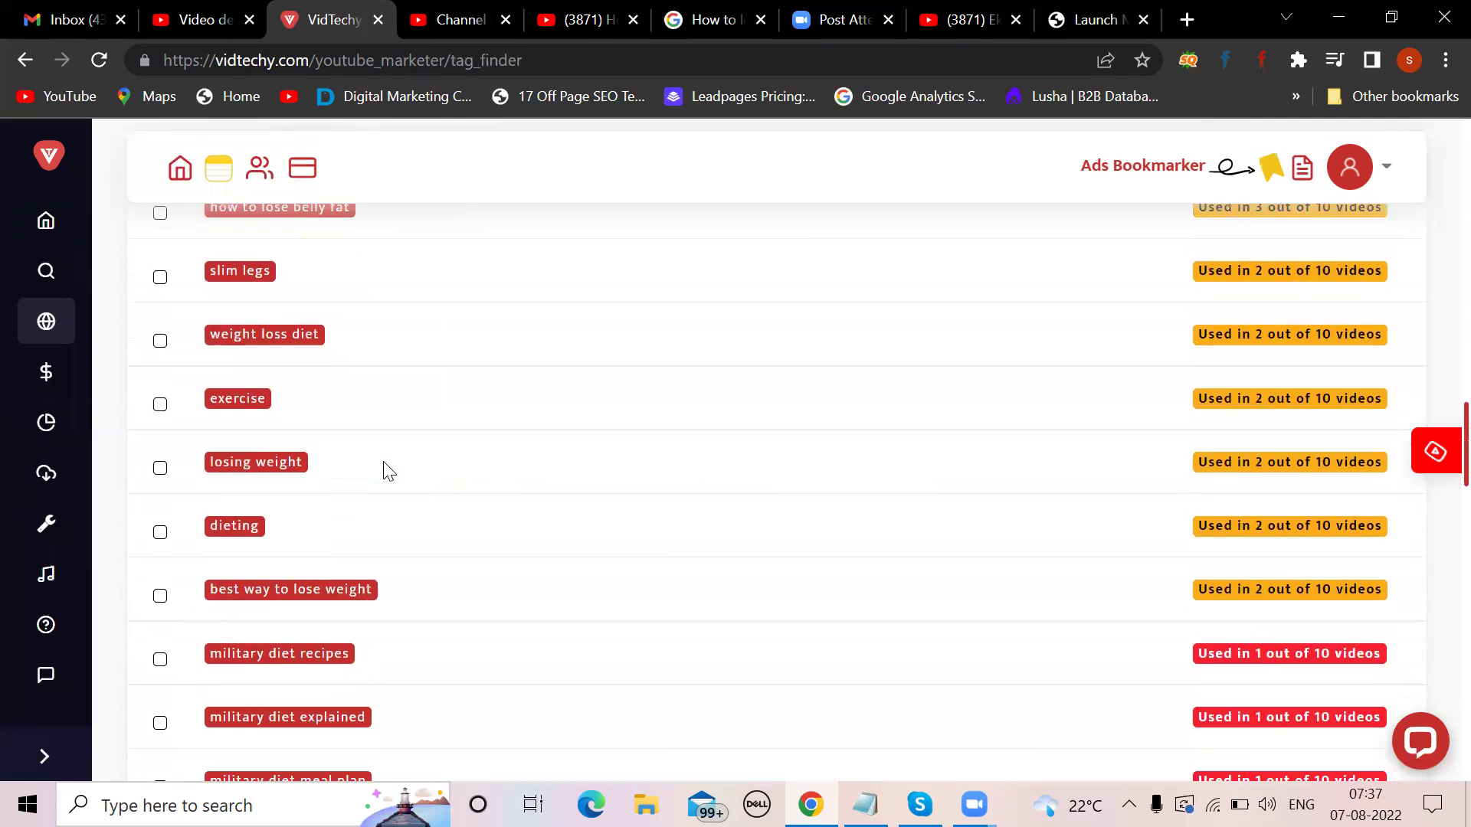
scroll(385, 469, "down", 3)
scroll(385, 469, "down", 3)
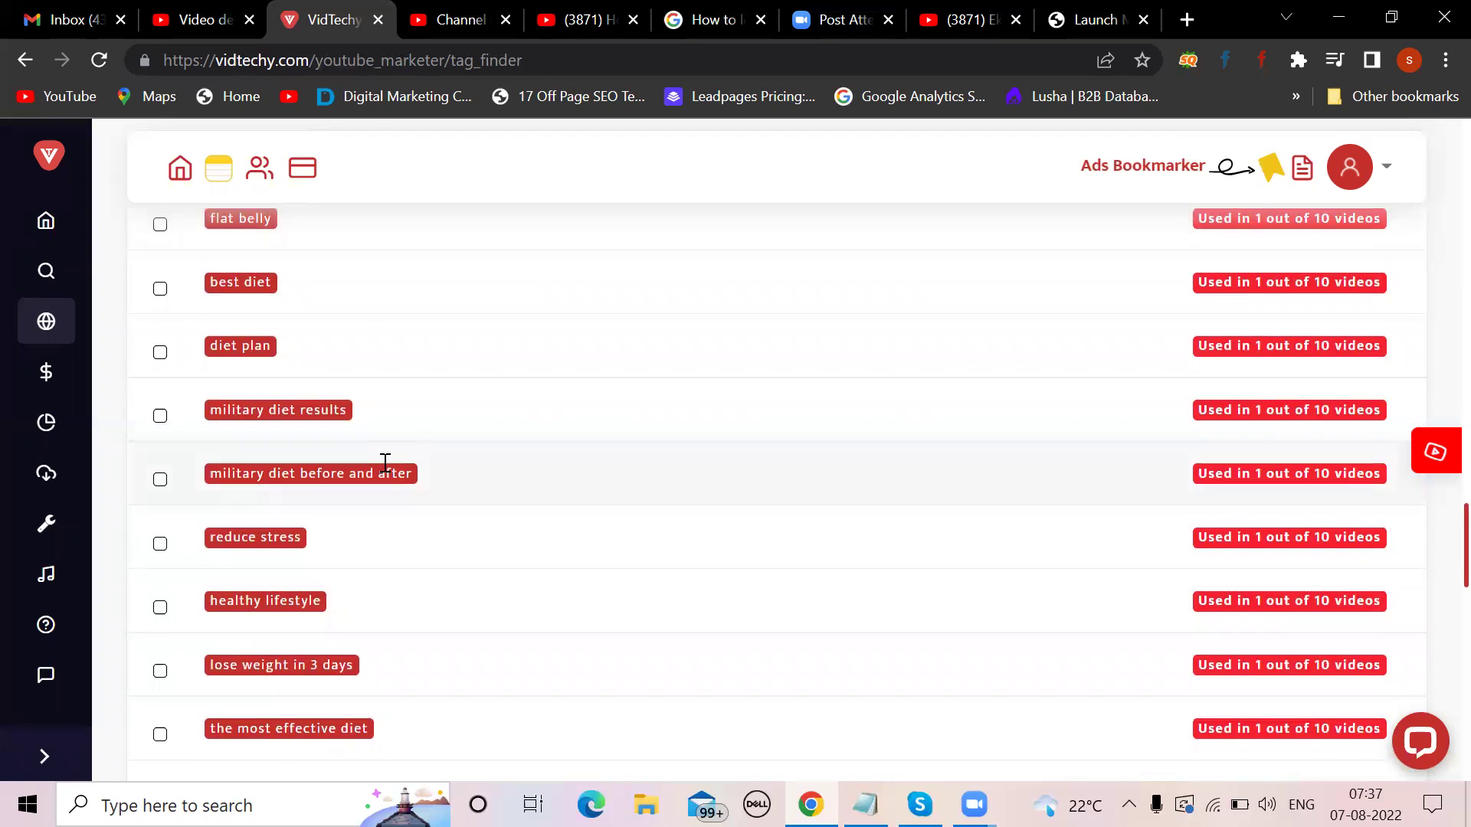
scroll(385, 469, "down", 3)
scroll(385, 469, "down", 3)
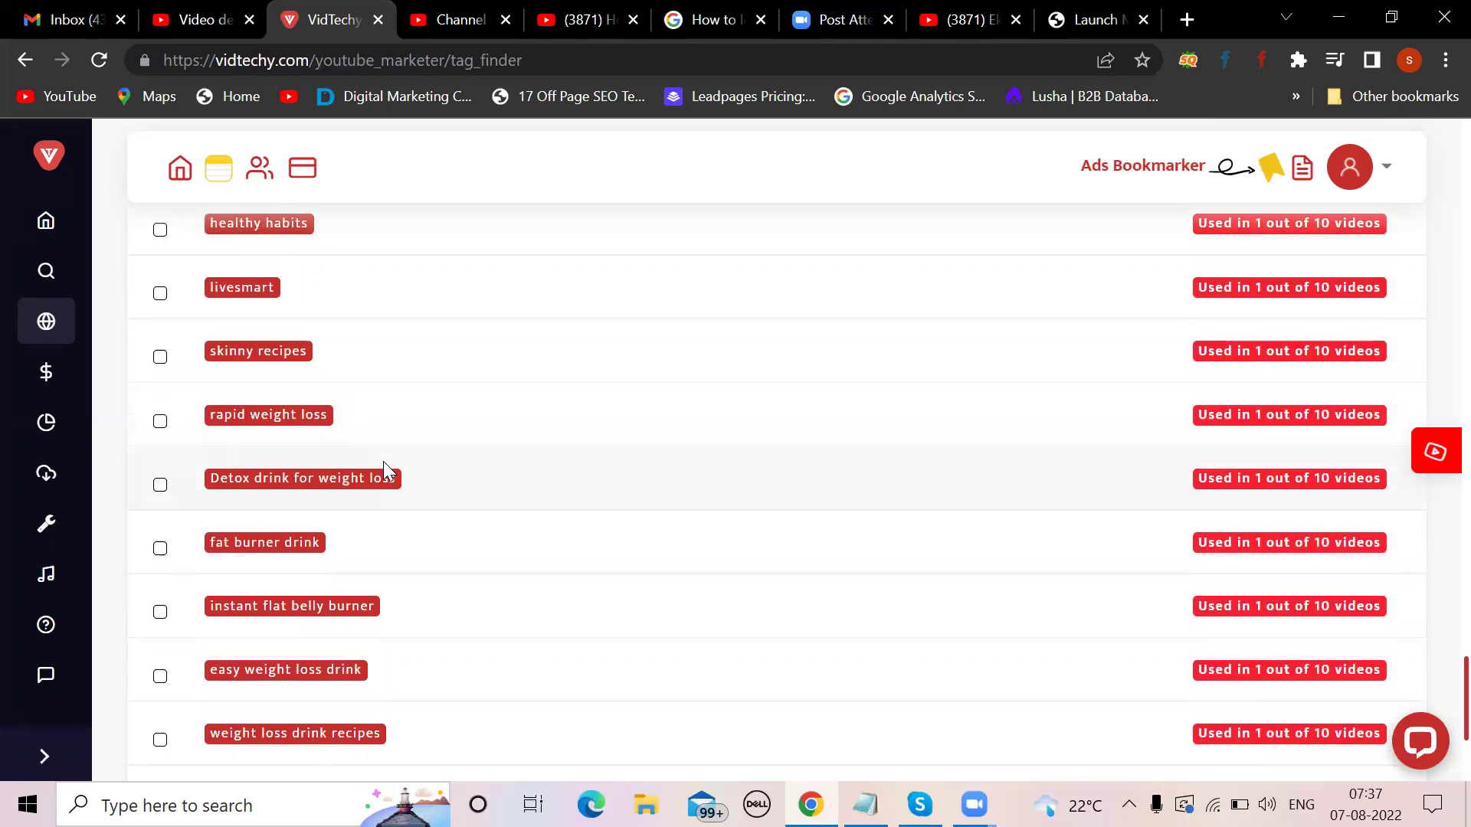
scroll(384, 469, "down", 3)
scroll(385, 469, "up", 5)
scroll(385, 469, "up", 3)
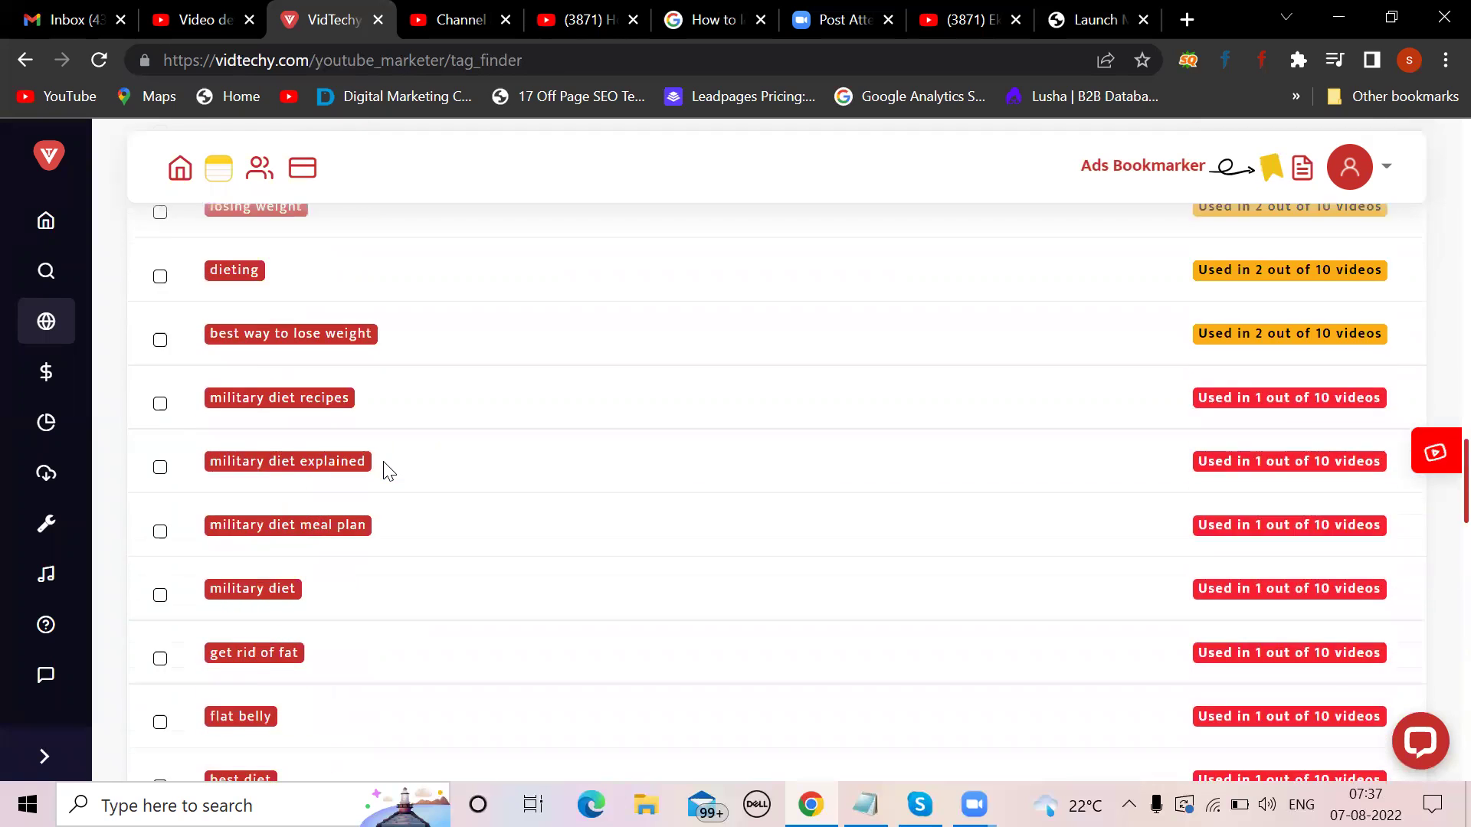
scroll(385, 469, "up", 5)
scroll(385, 469, "up", 5)
scroll(385, 469, "up", 5)
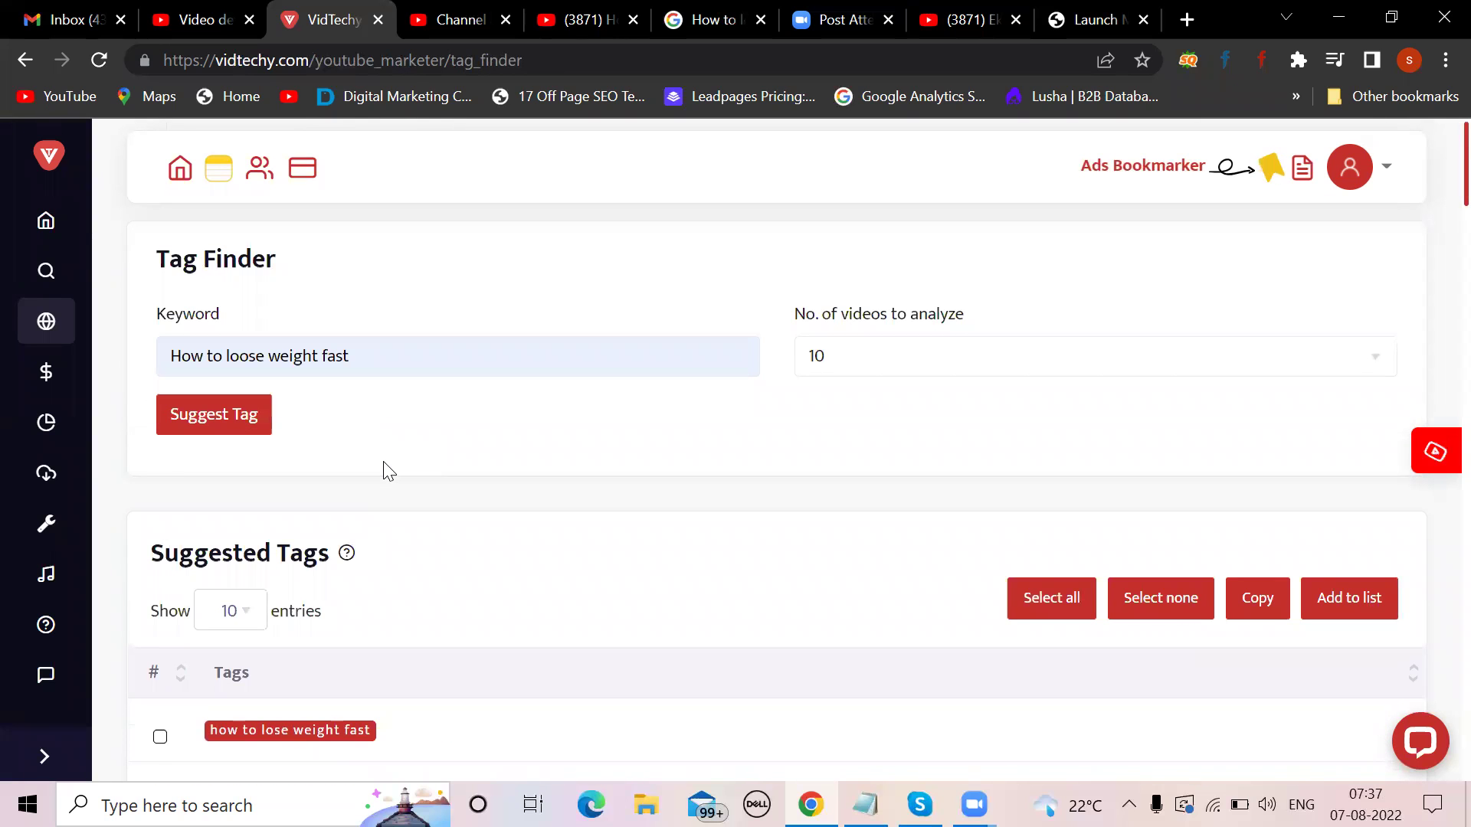
View the competitor video's page source, search it for keywords, and return to Tag Finder
left_click(631, 12)
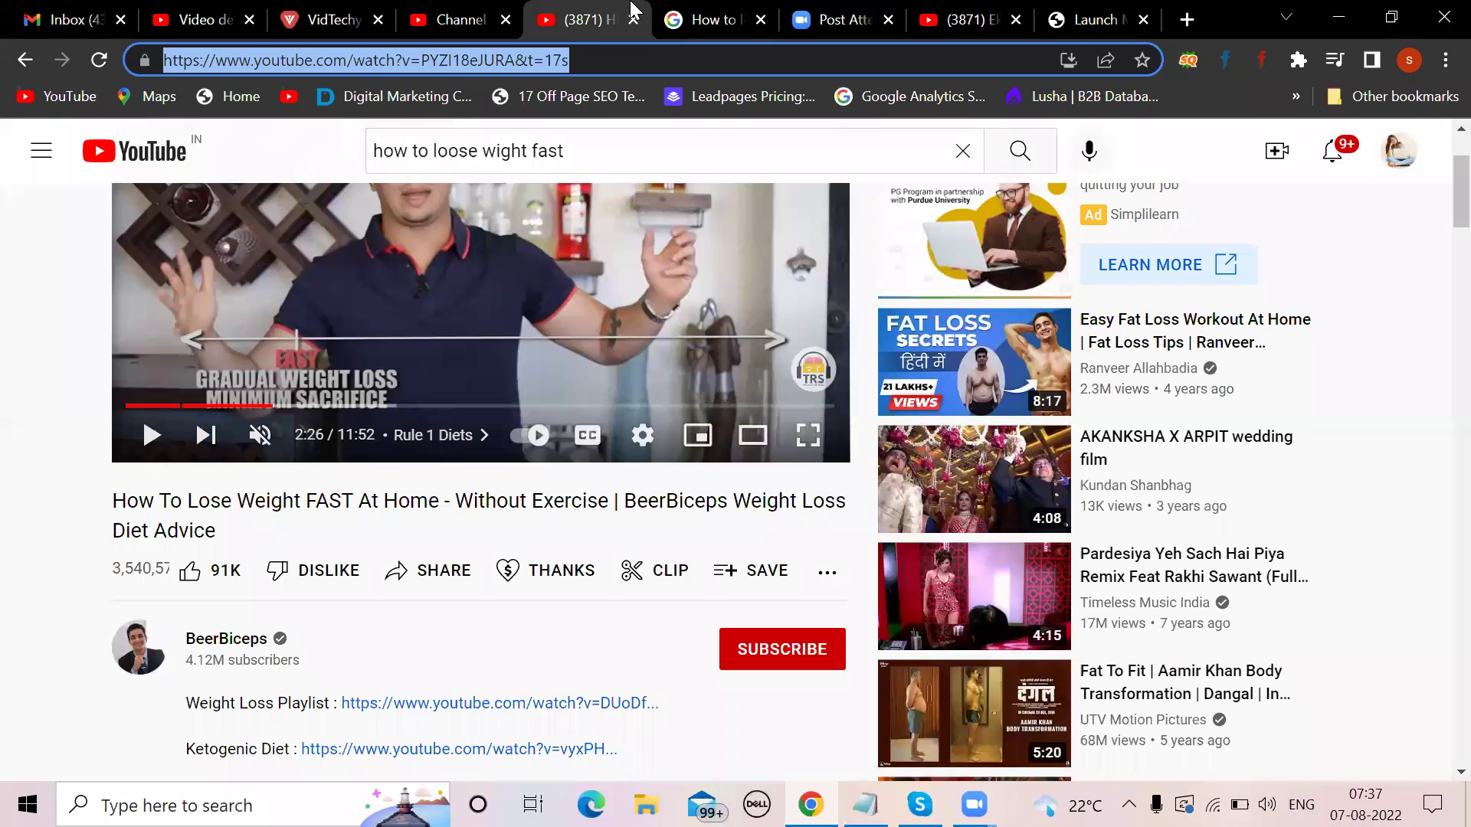
left_click(14, 445)
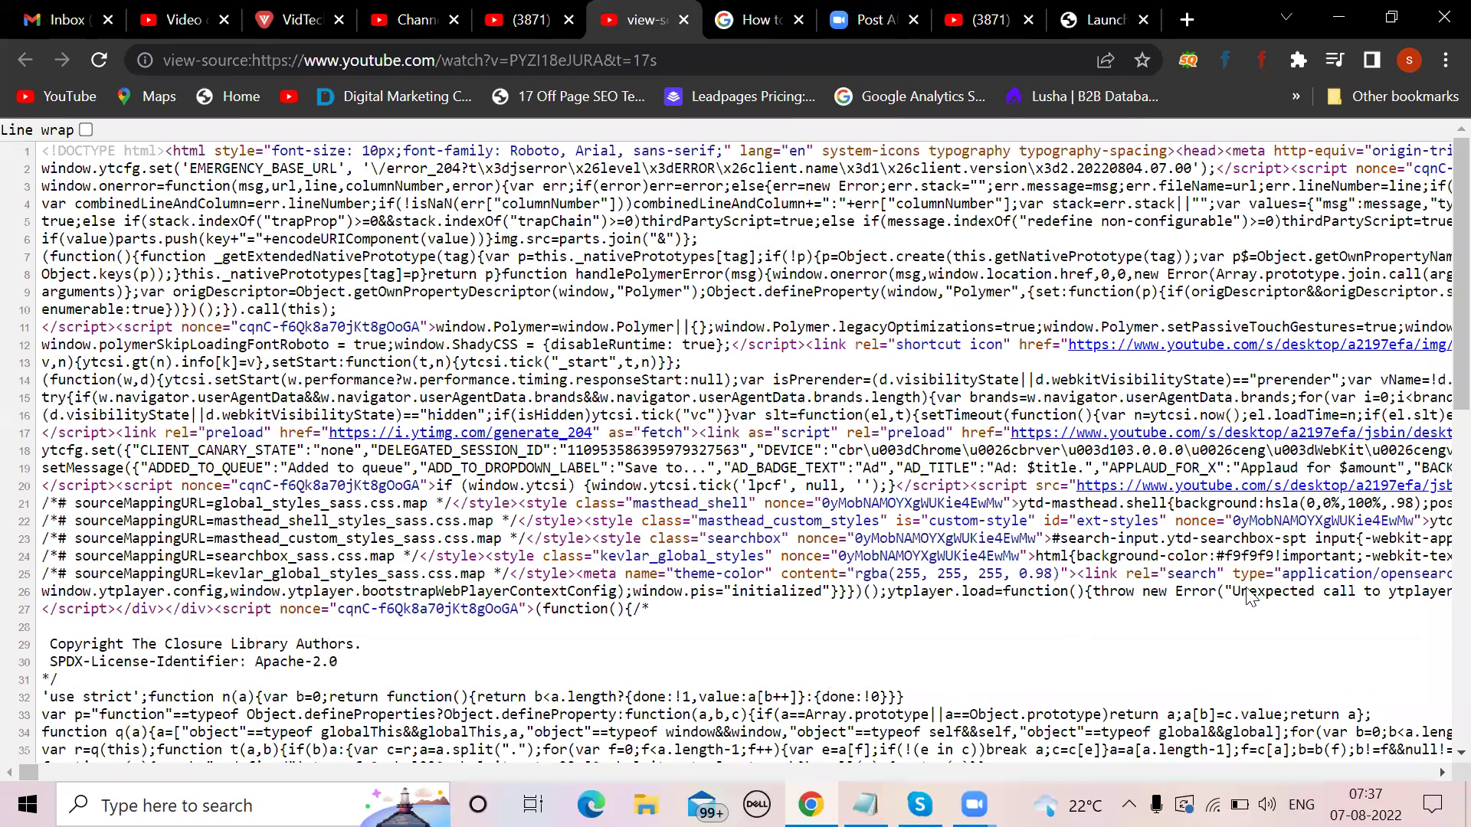
key("ctrl+f")
left_click(335, 14)
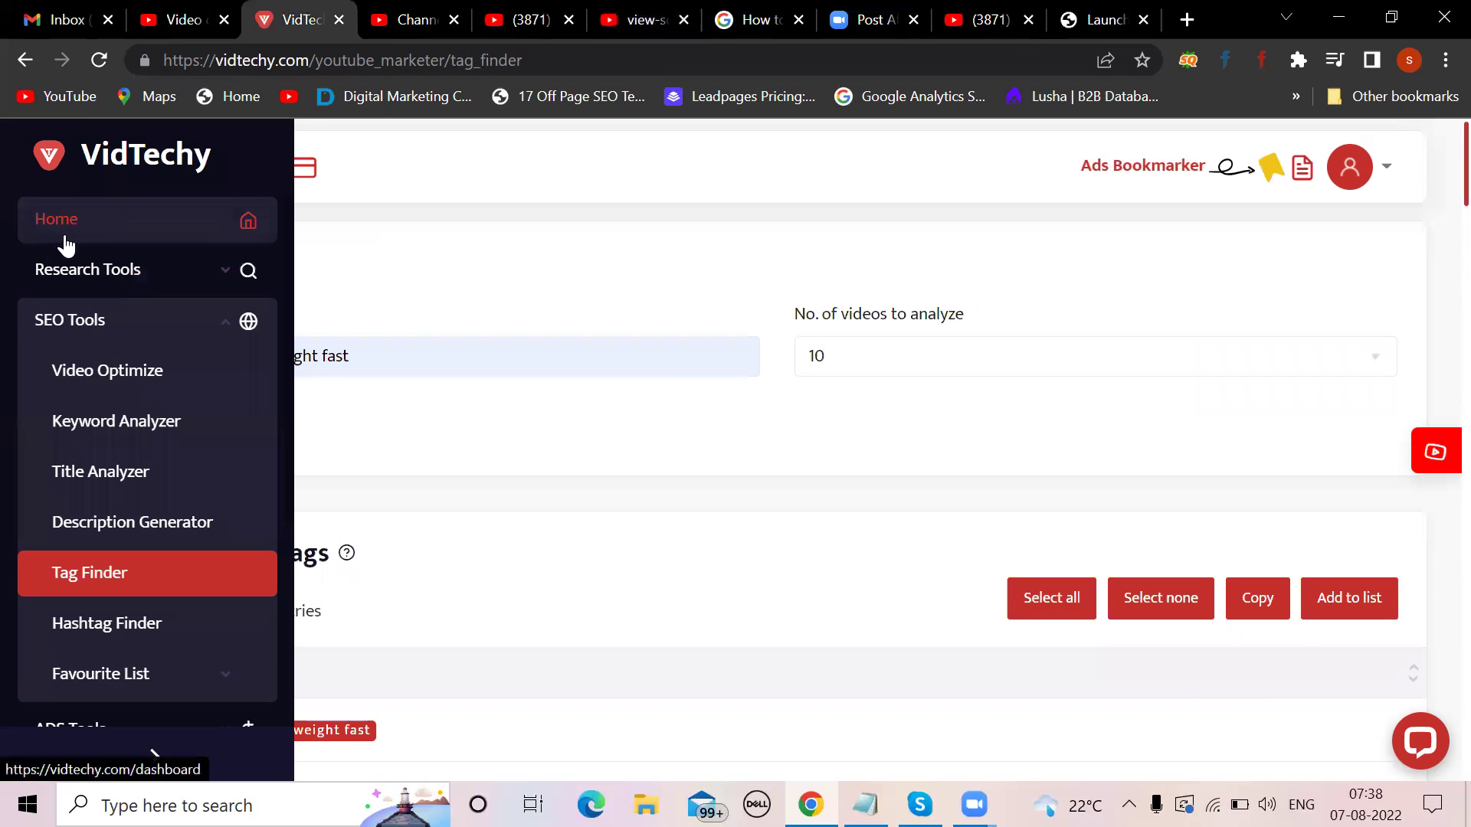
Reopen the Competitor Analyzer and close the leftover page source tab
left_click(203, 276)
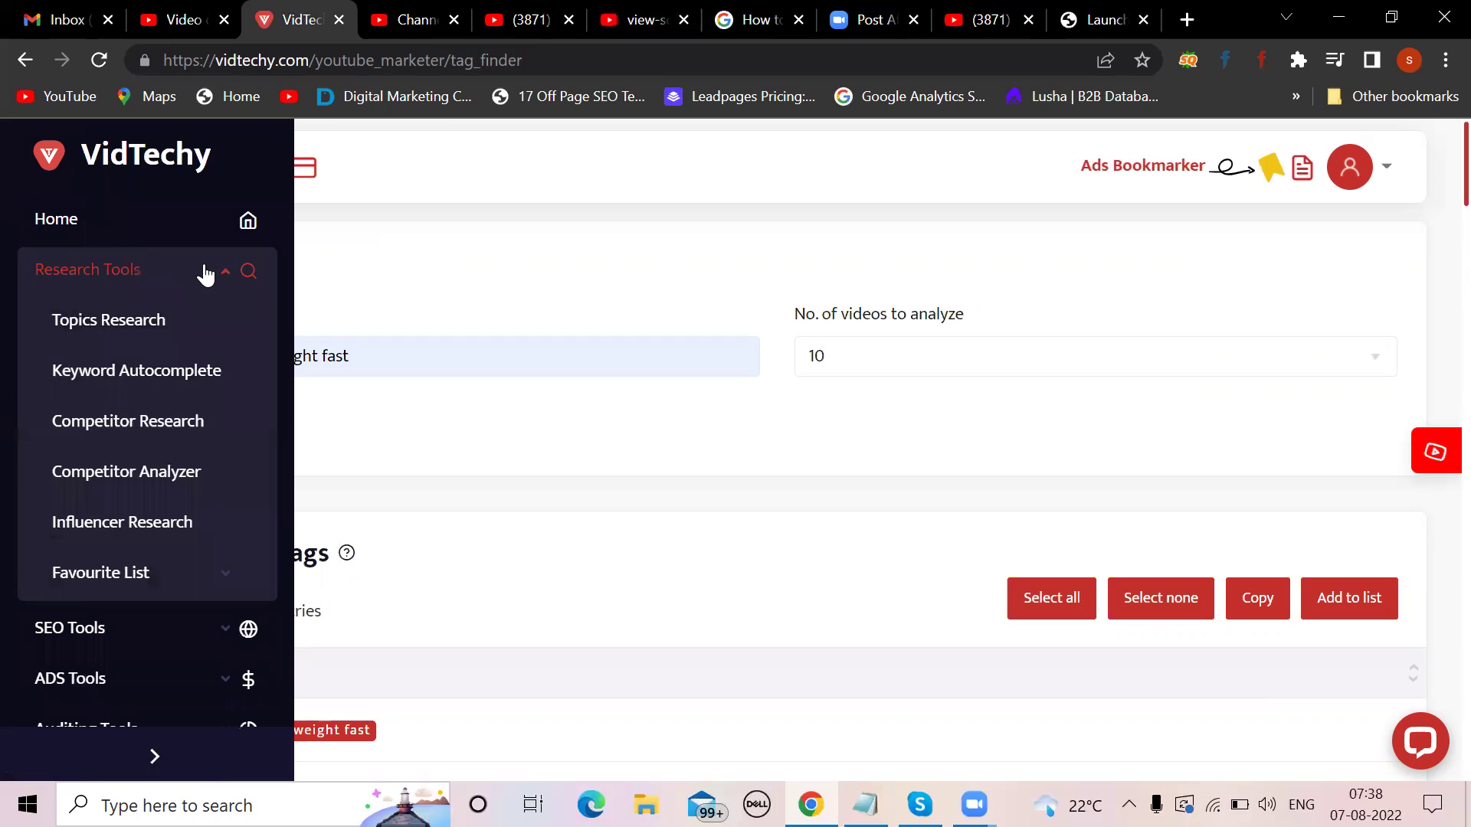
left_click(137, 479)
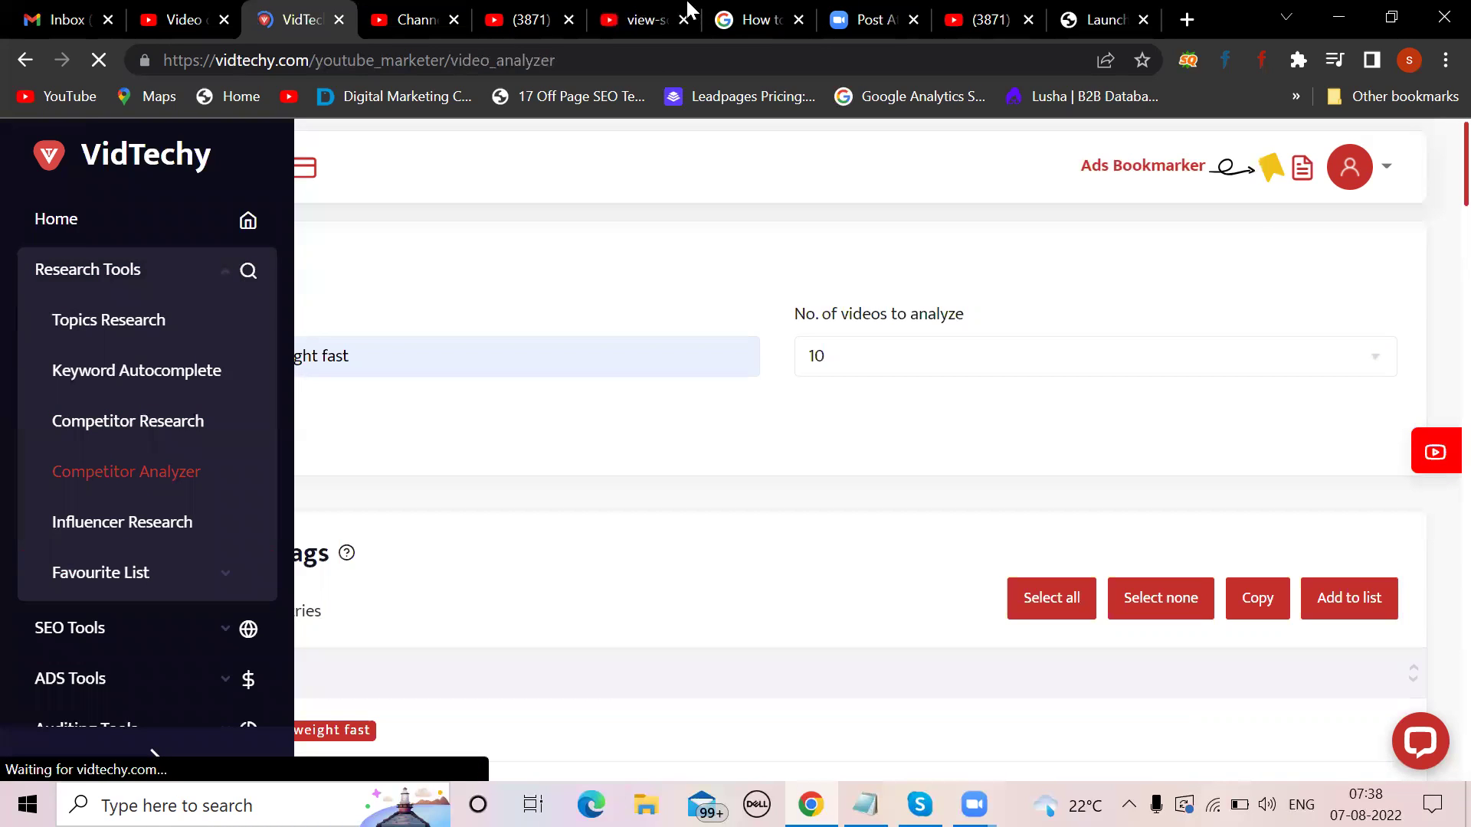
left_click(682, 23)
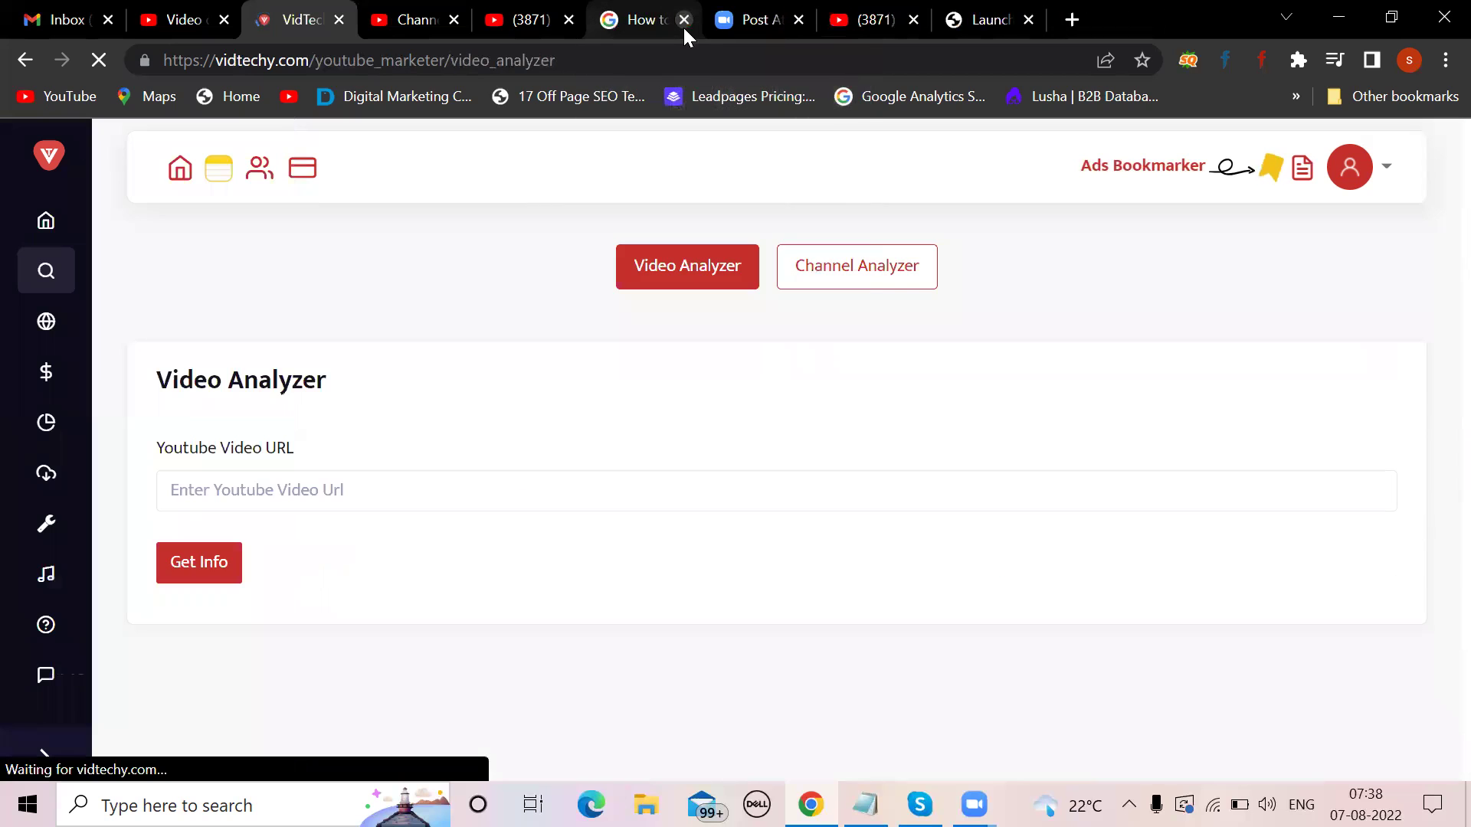
left_click(520, 19)
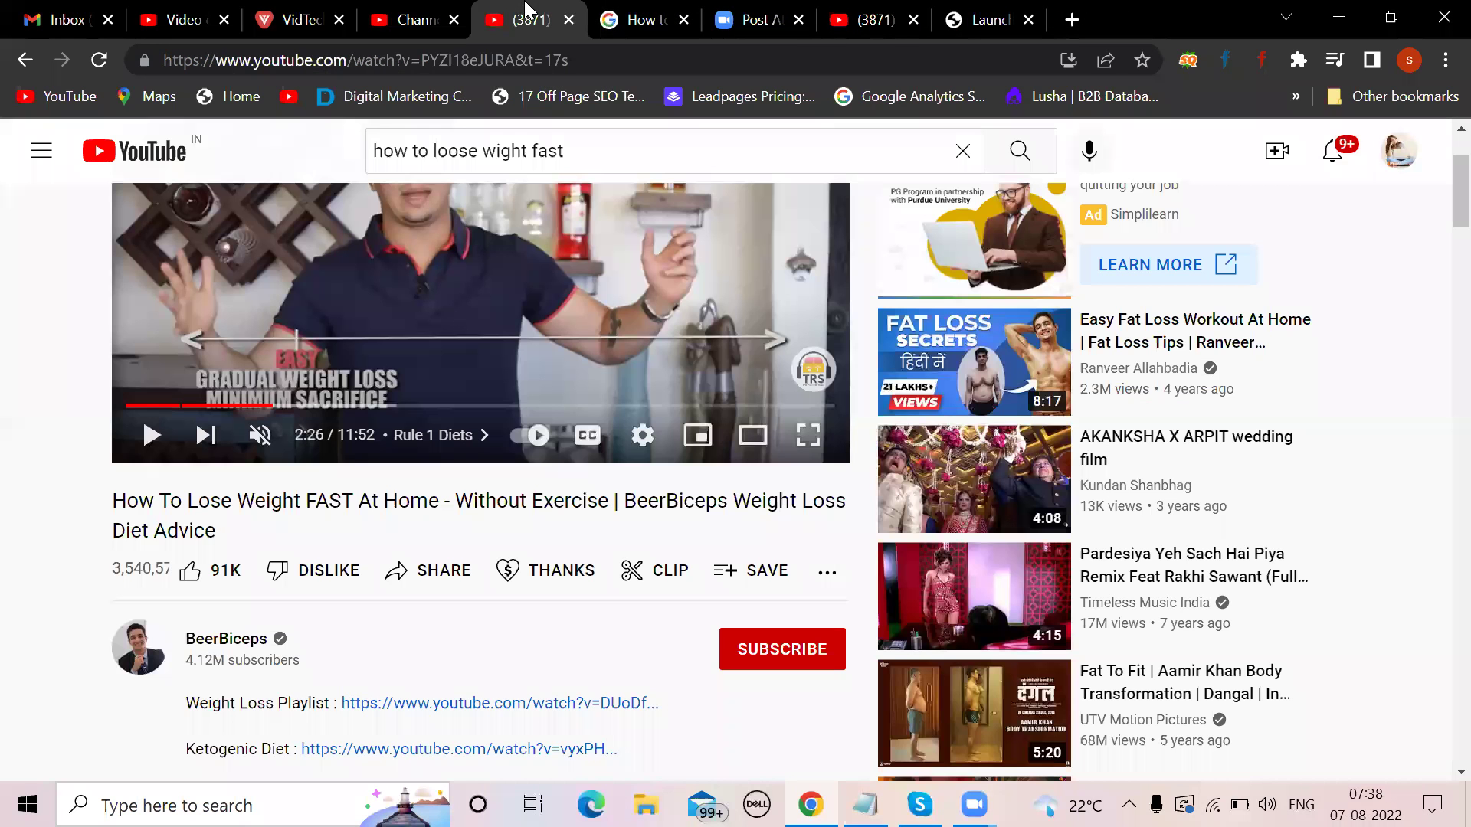
left_click(338, 13)
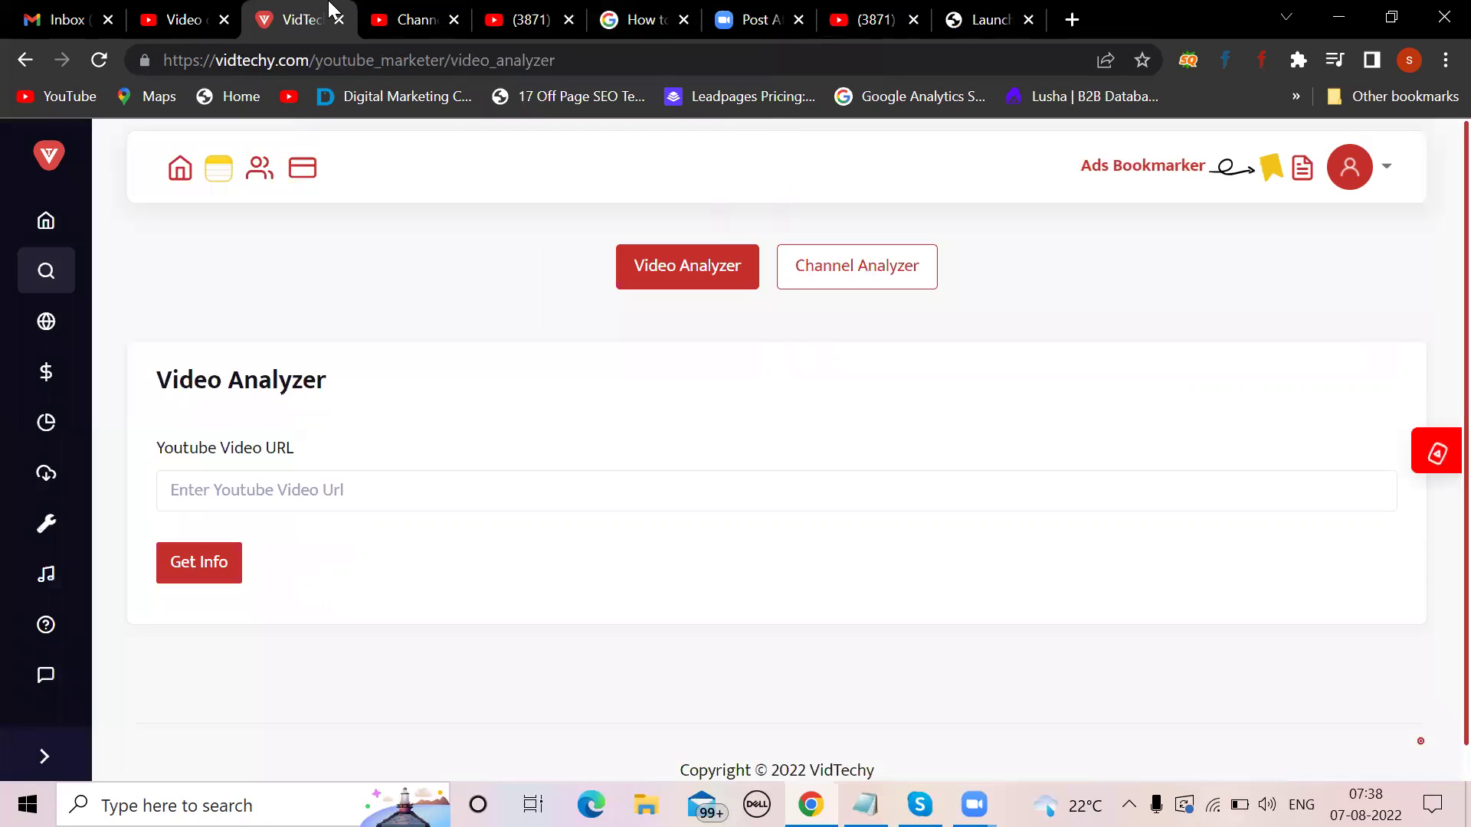
Paste the BeerBiceps weight-loss video URL into the Video Analyzer and fetch its info
left_click(506, 14)
left_click(455, 59)
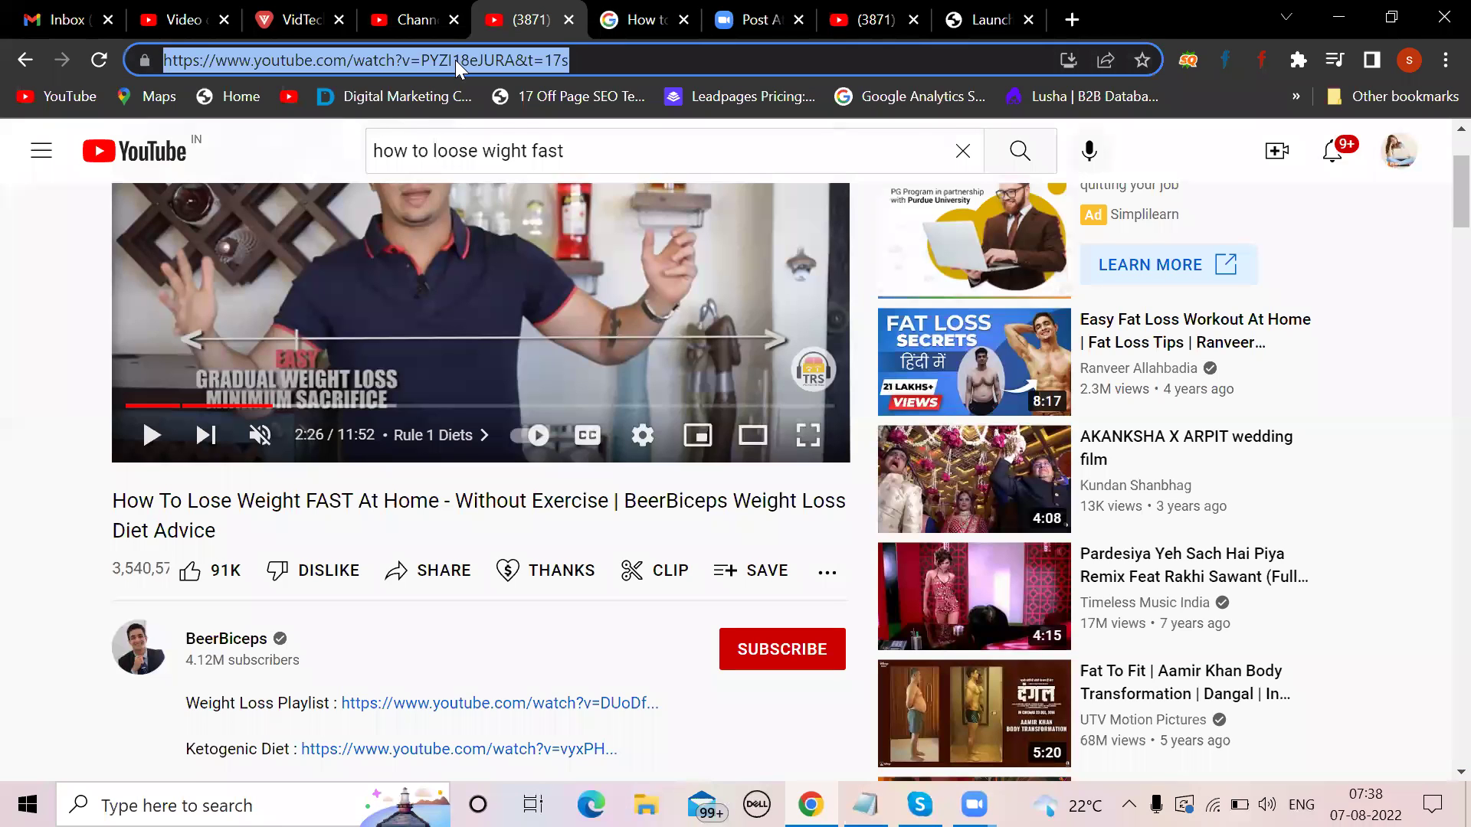
left_click(315, 20)
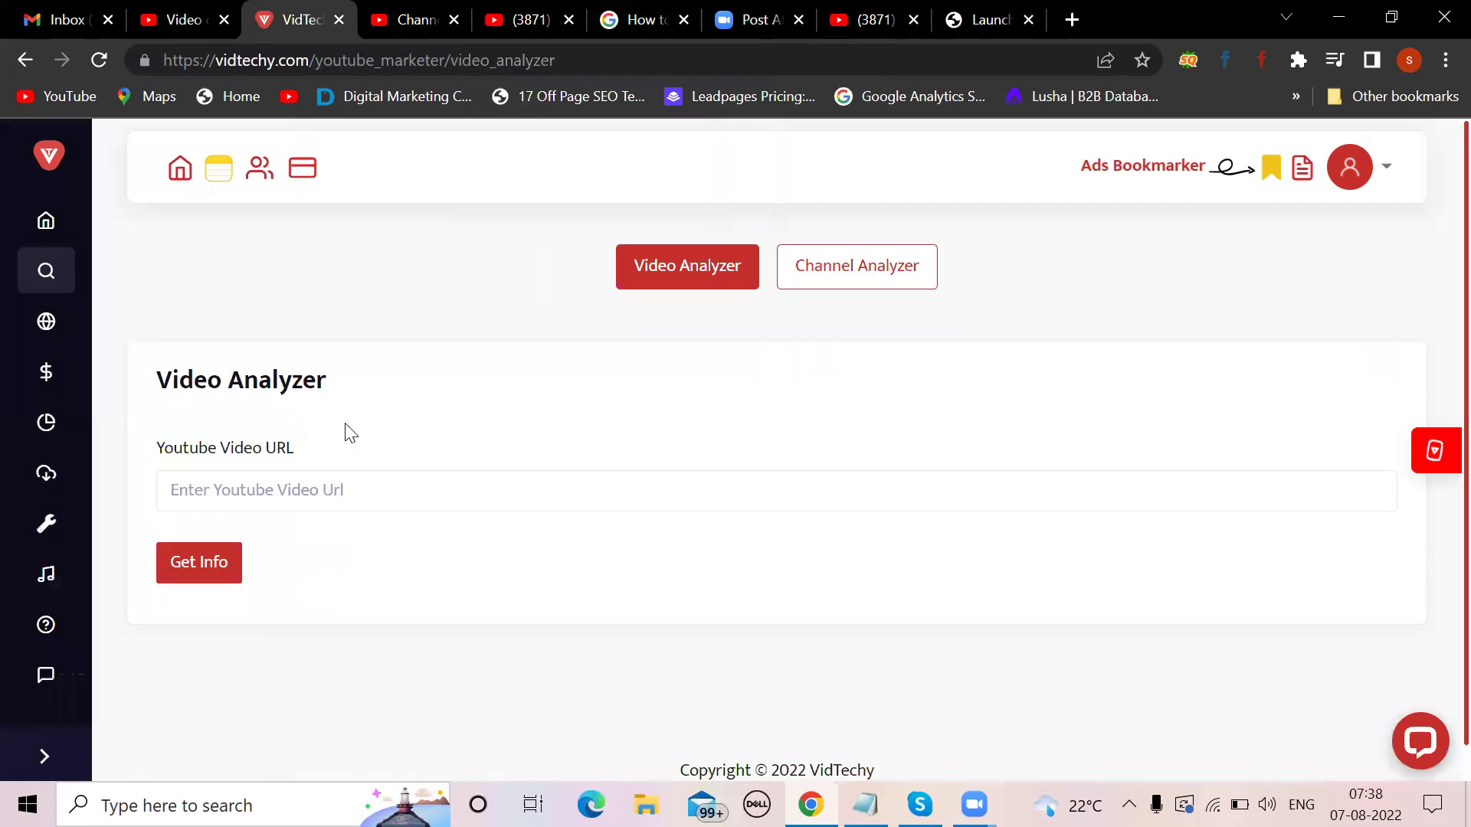
left_click(294, 493)
type("https://www.youtube.com/watch?v=PYZI18eJURA&t=17s")
left_click(208, 560)
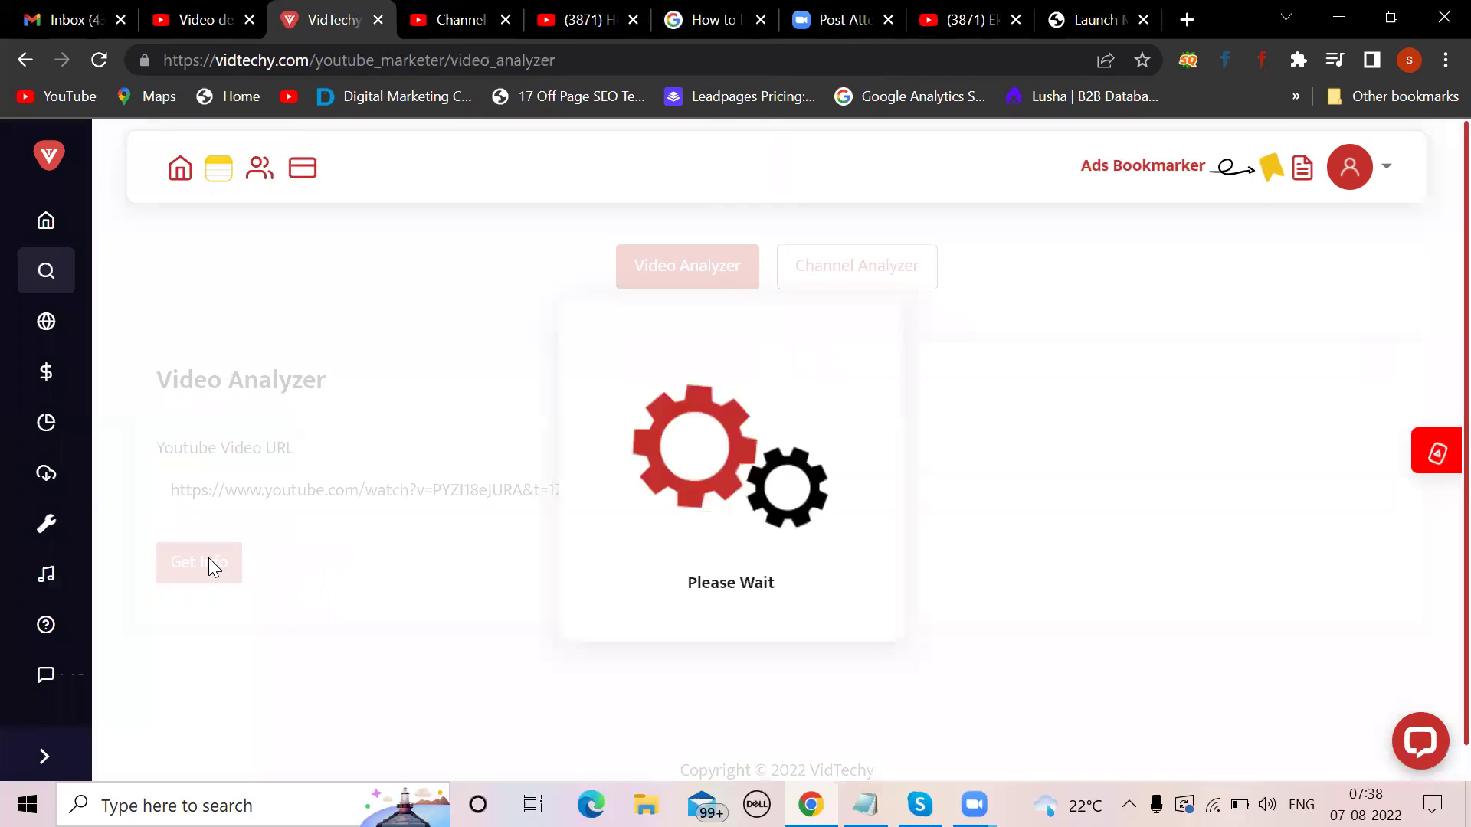
scroll(211, 563, "down", 5)
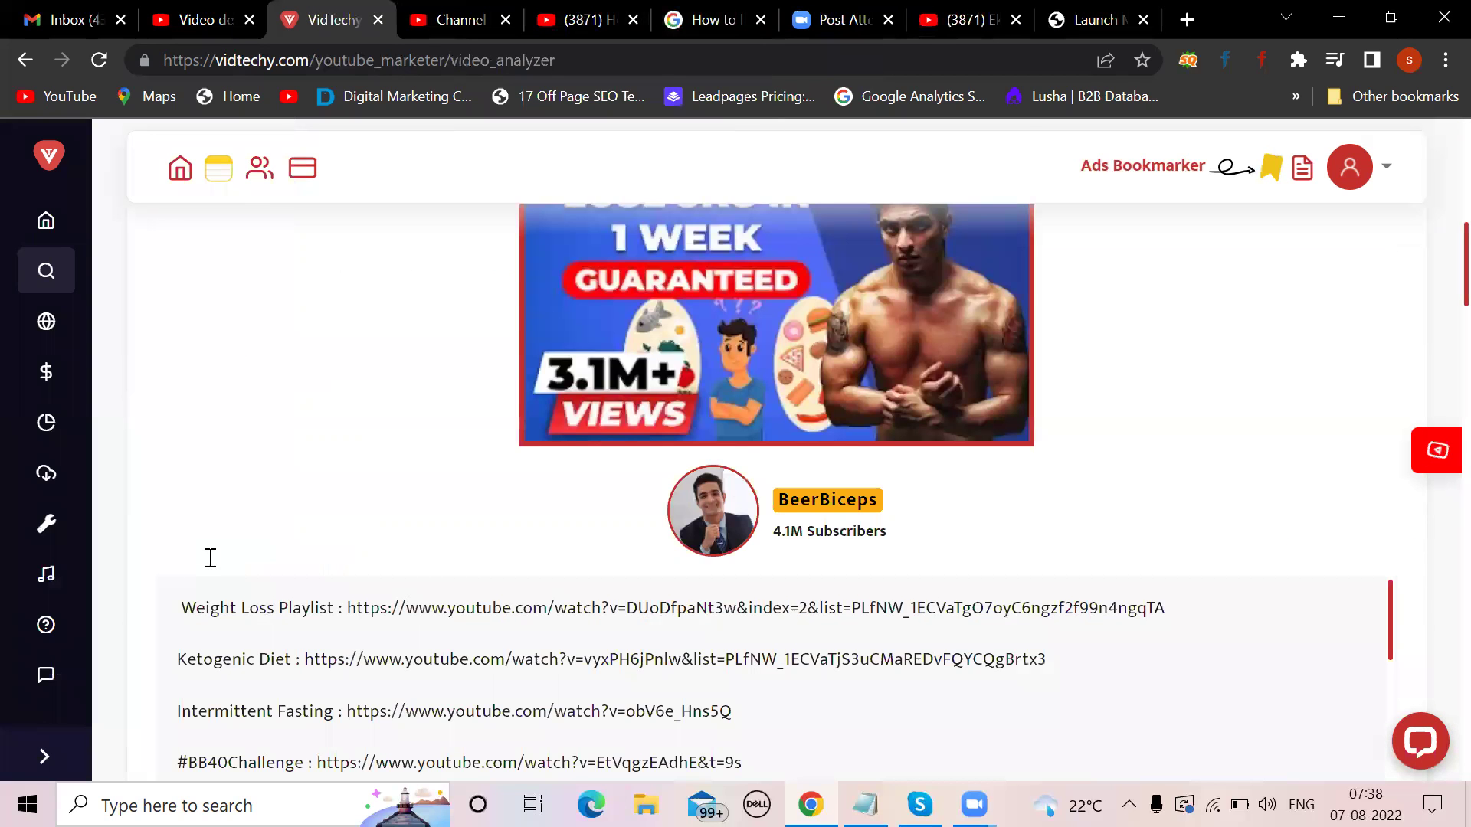
scroll(210, 563, "down", 5)
scroll(211, 563, "down", 5)
scroll(210, 563, "down", 5)
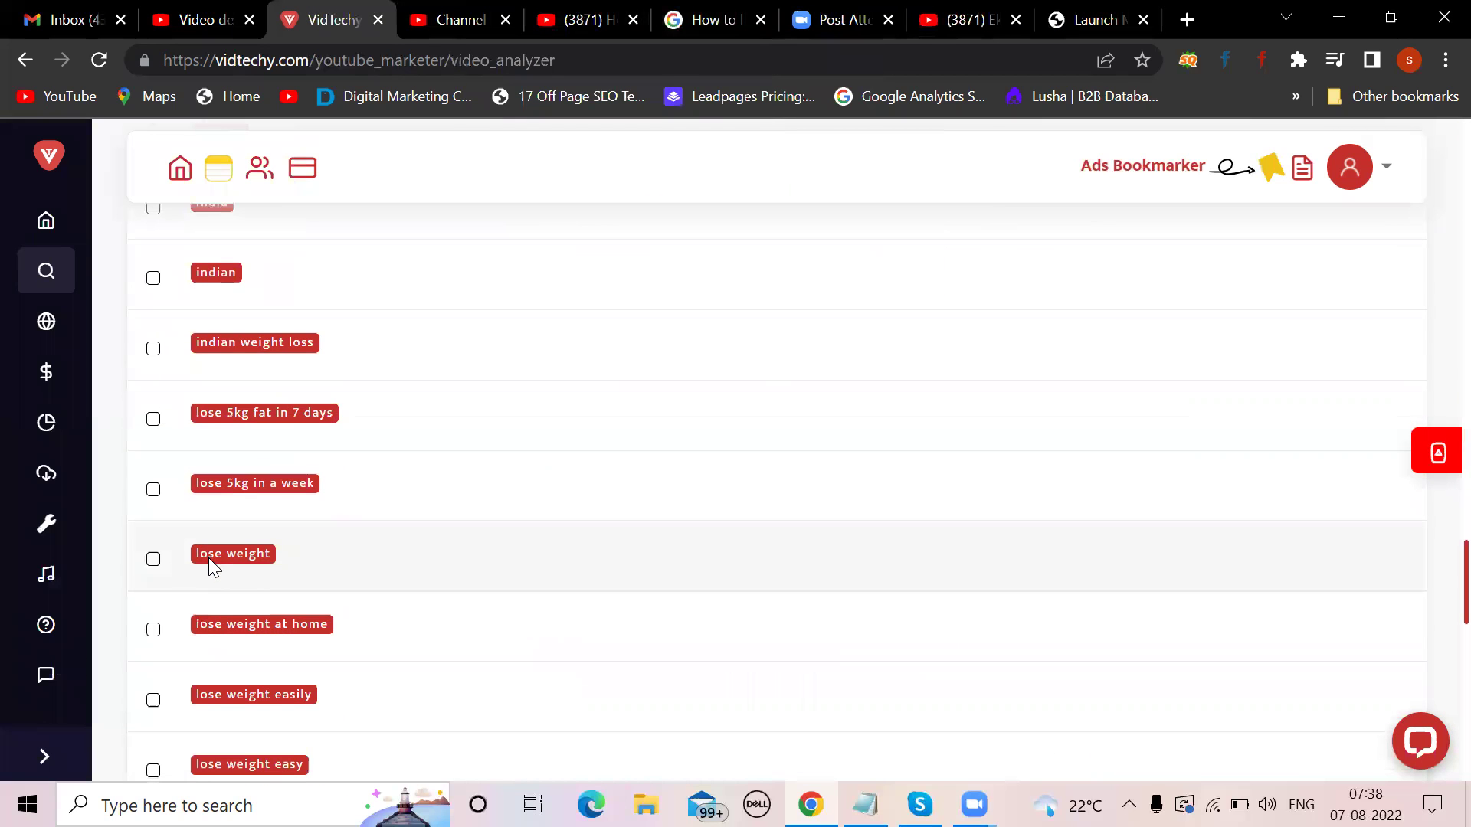
mouse_move(46, 271)
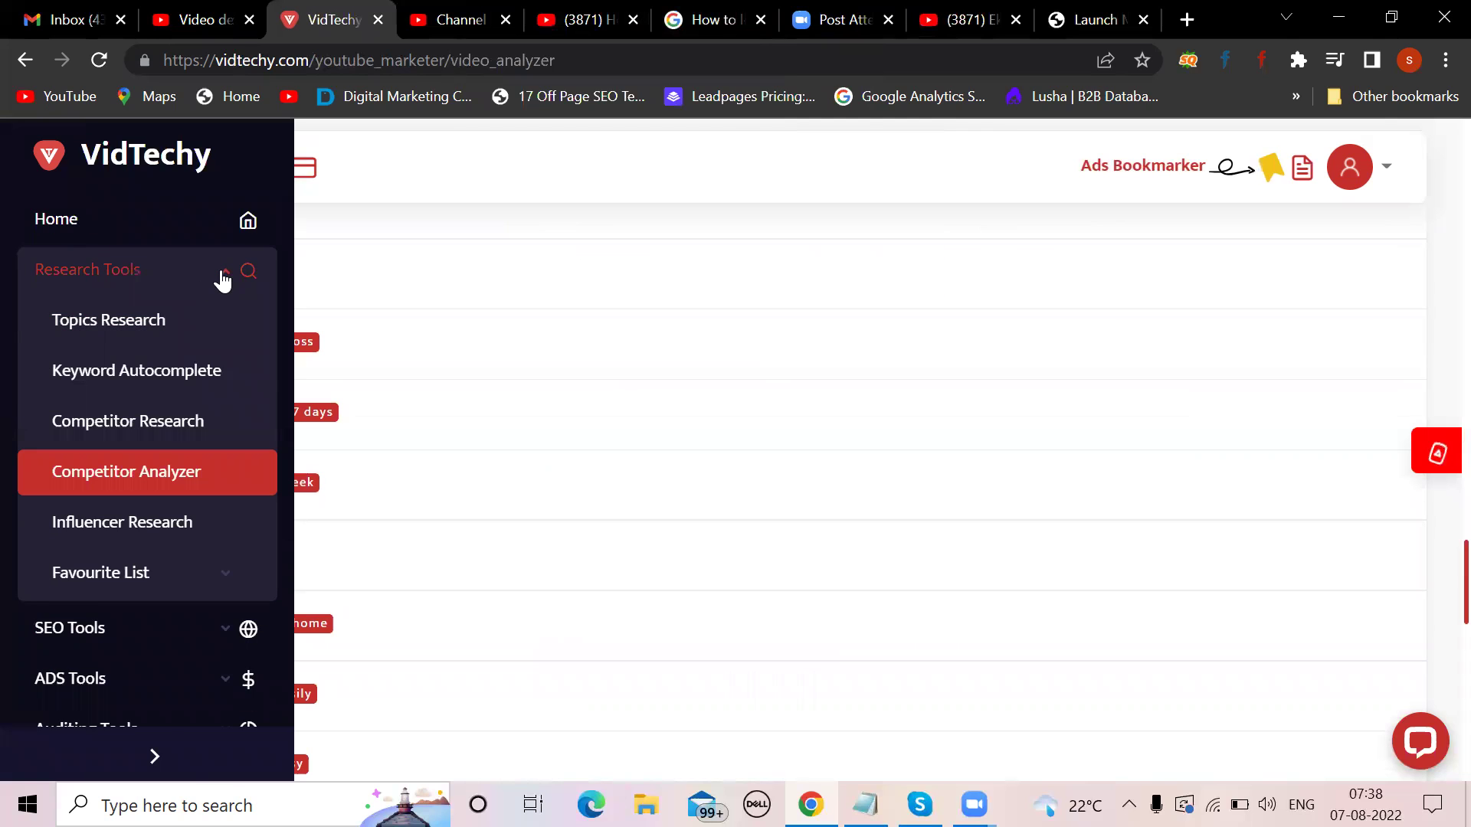
Switch from Research Tools to SEO Tools and bring up the Tag Finder
left_click(221, 276)
left_click(231, 331)
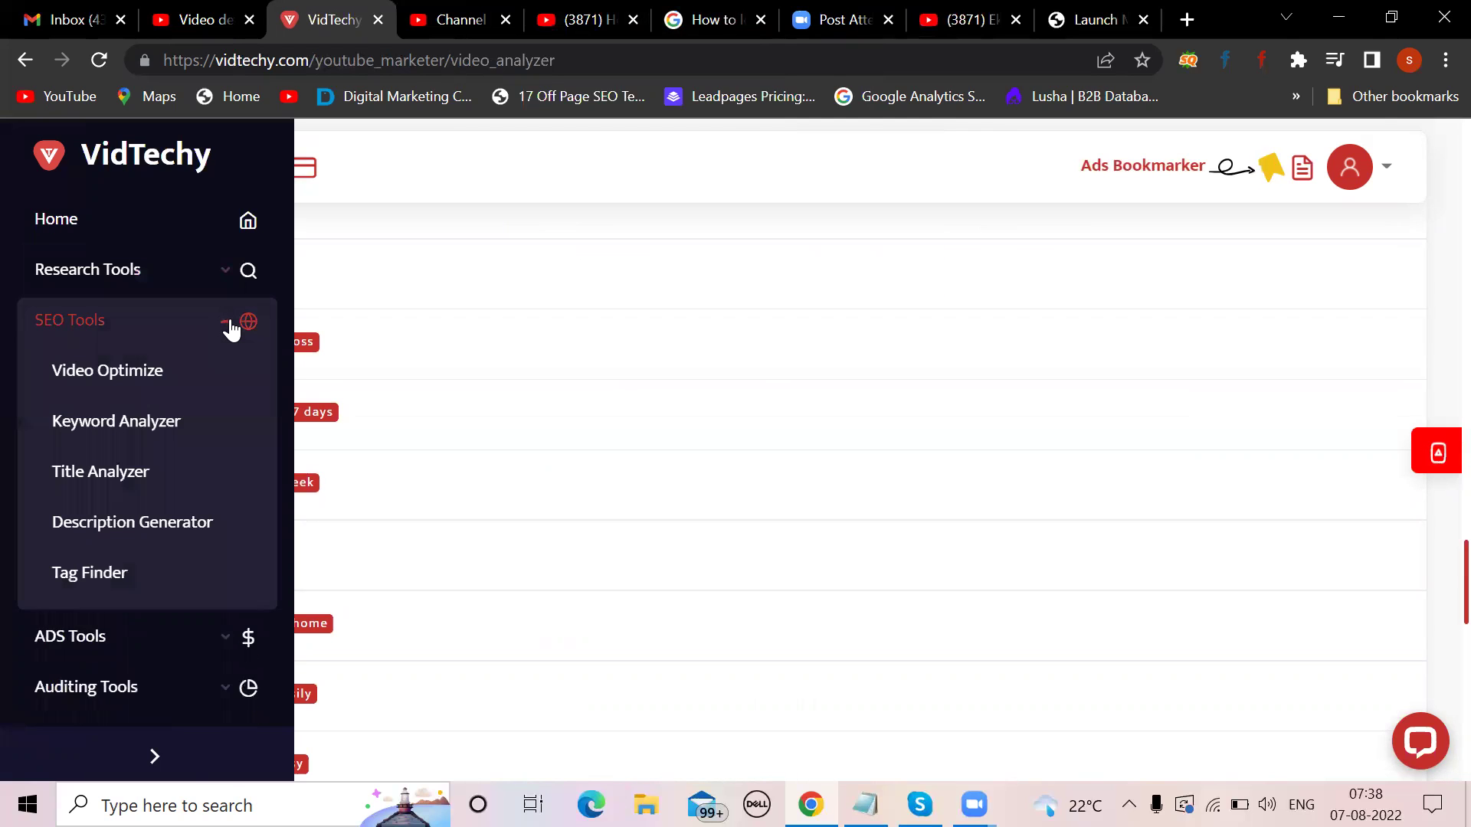
left_click(116, 580)
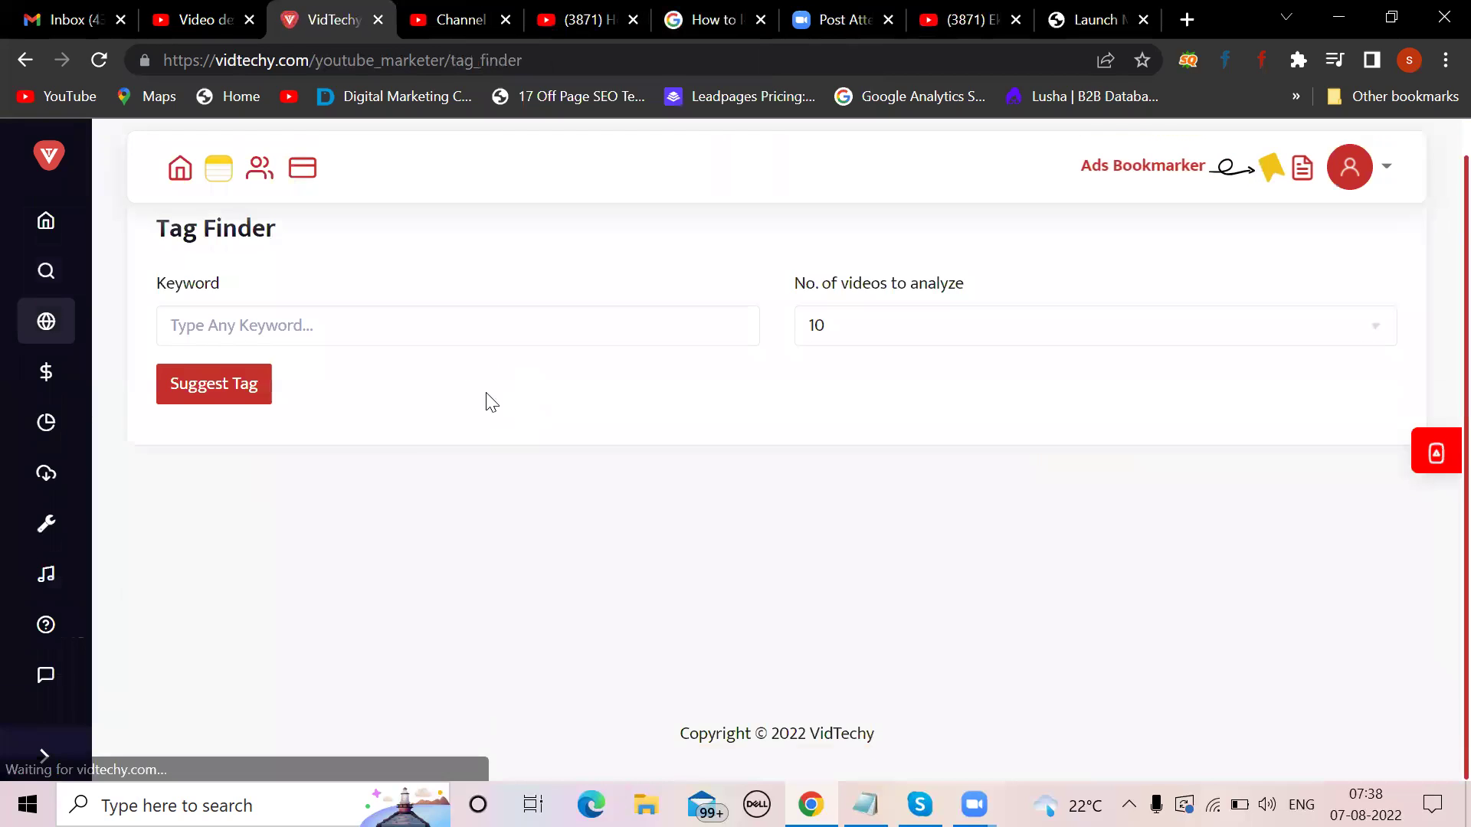
Get suggested tags for 'How to loose weight fast', then return to YouTube Studio
left_click(422, 332)
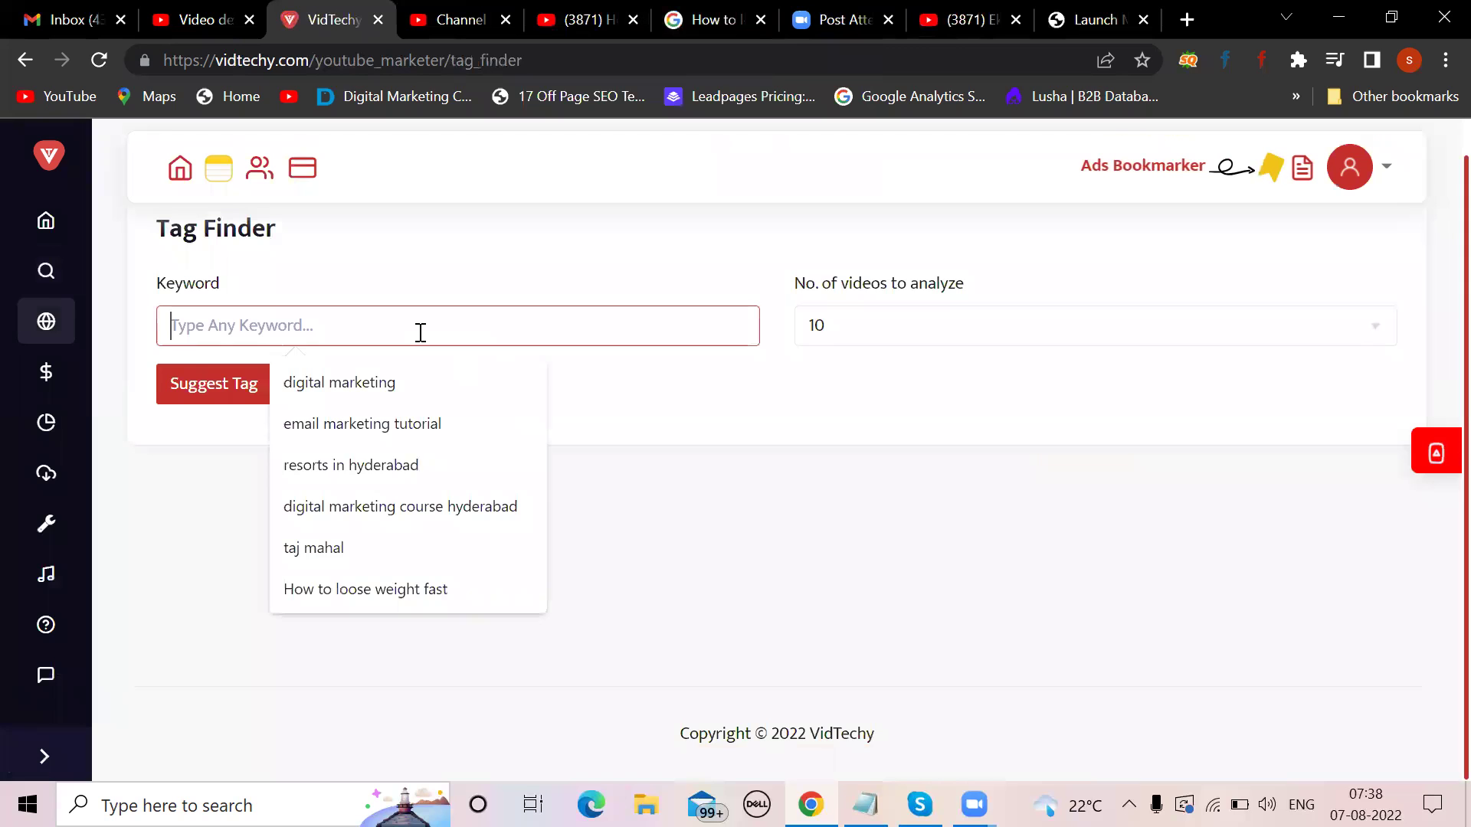
left_click(383, 604)
left_click(190, 375)
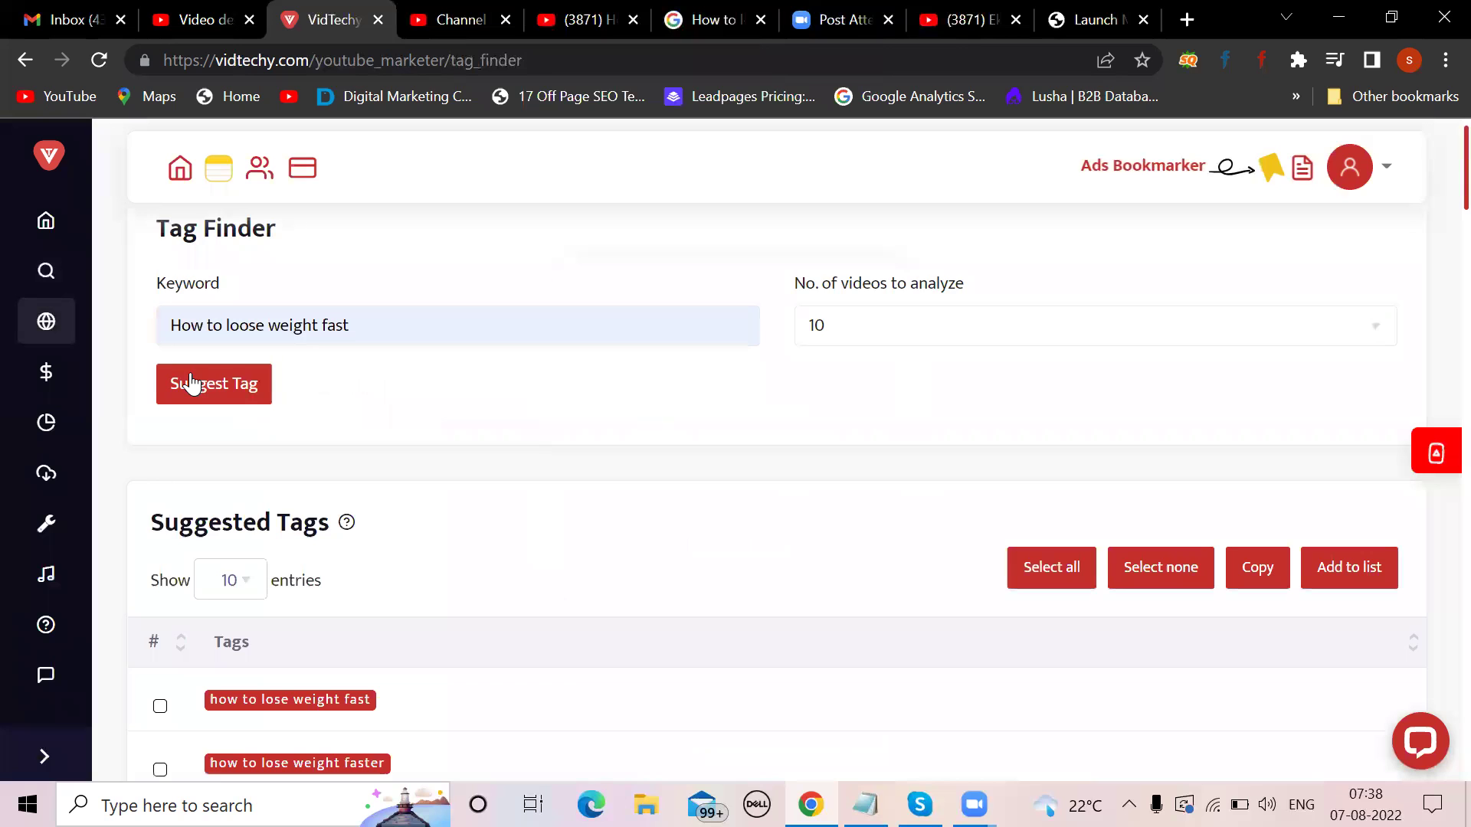
scroll(449, 430, "down", 10)
scroll(450, 430, "down", 5)
scroll(450, 429, "down", 5)
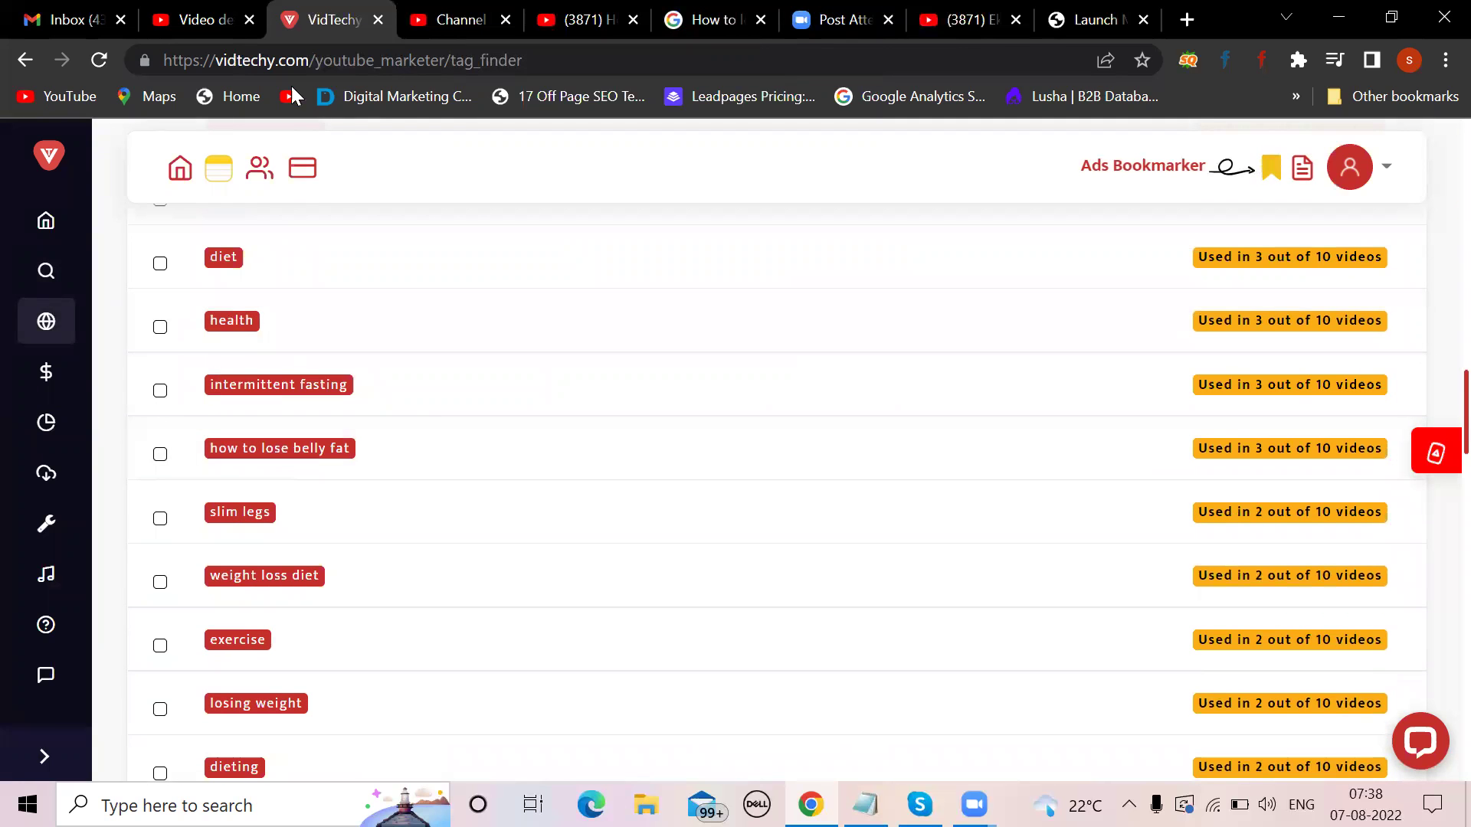
left_click(174, 22)
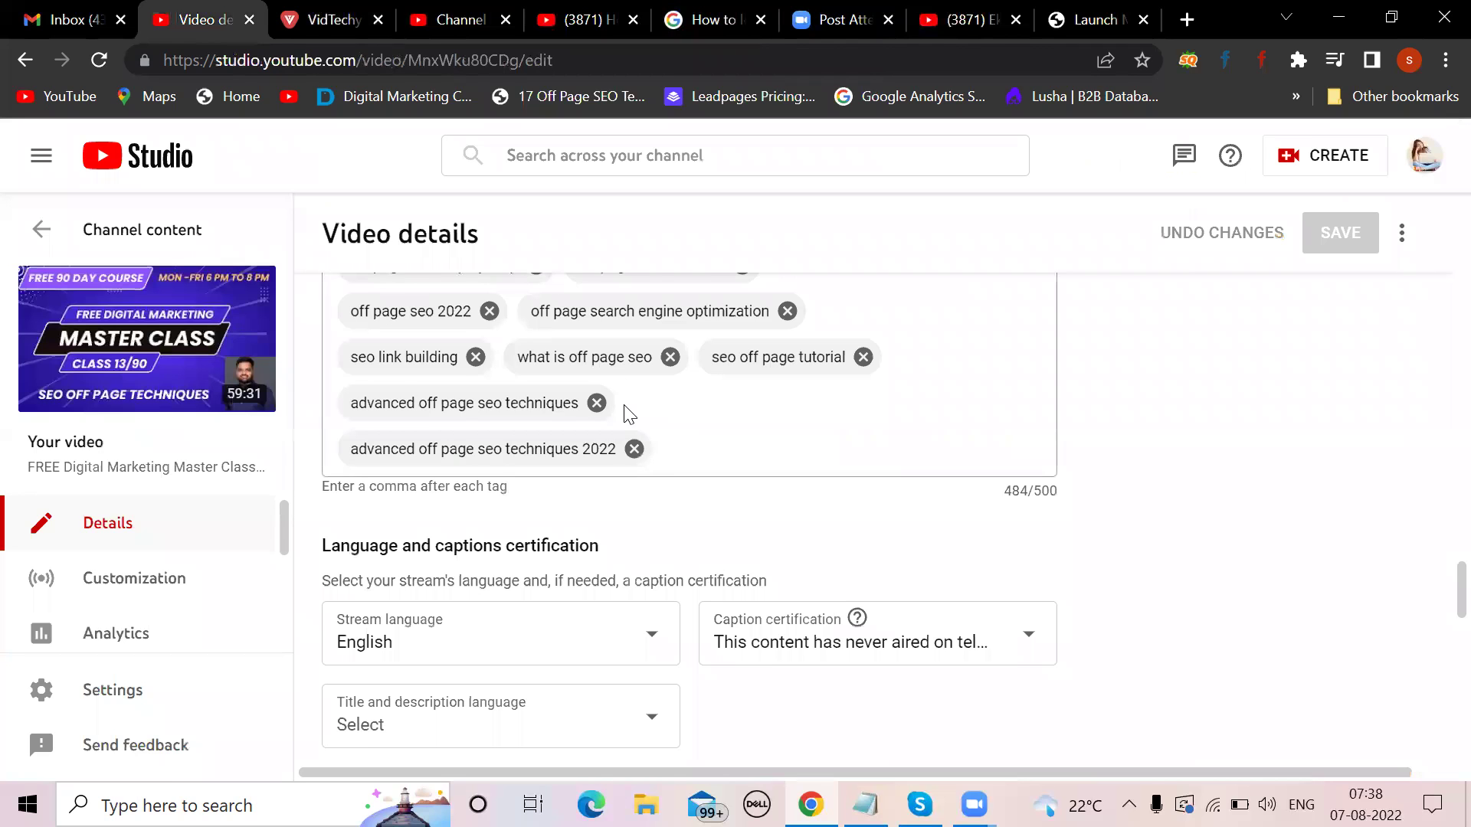
scroll(624, 408, "up", 3)
scroll(494, 575, "down", 3)
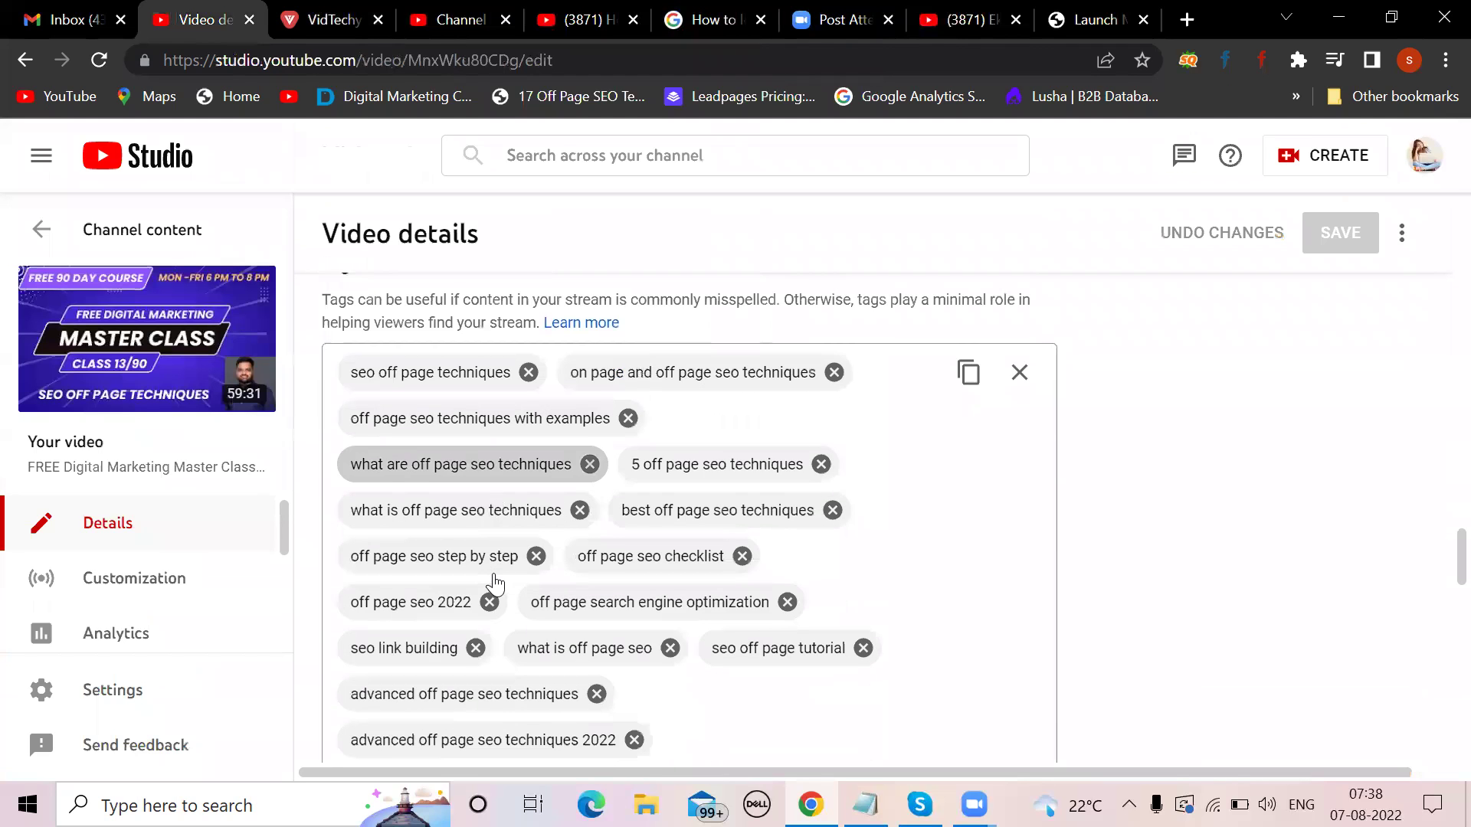
scroll(494, 582, "up", 1)
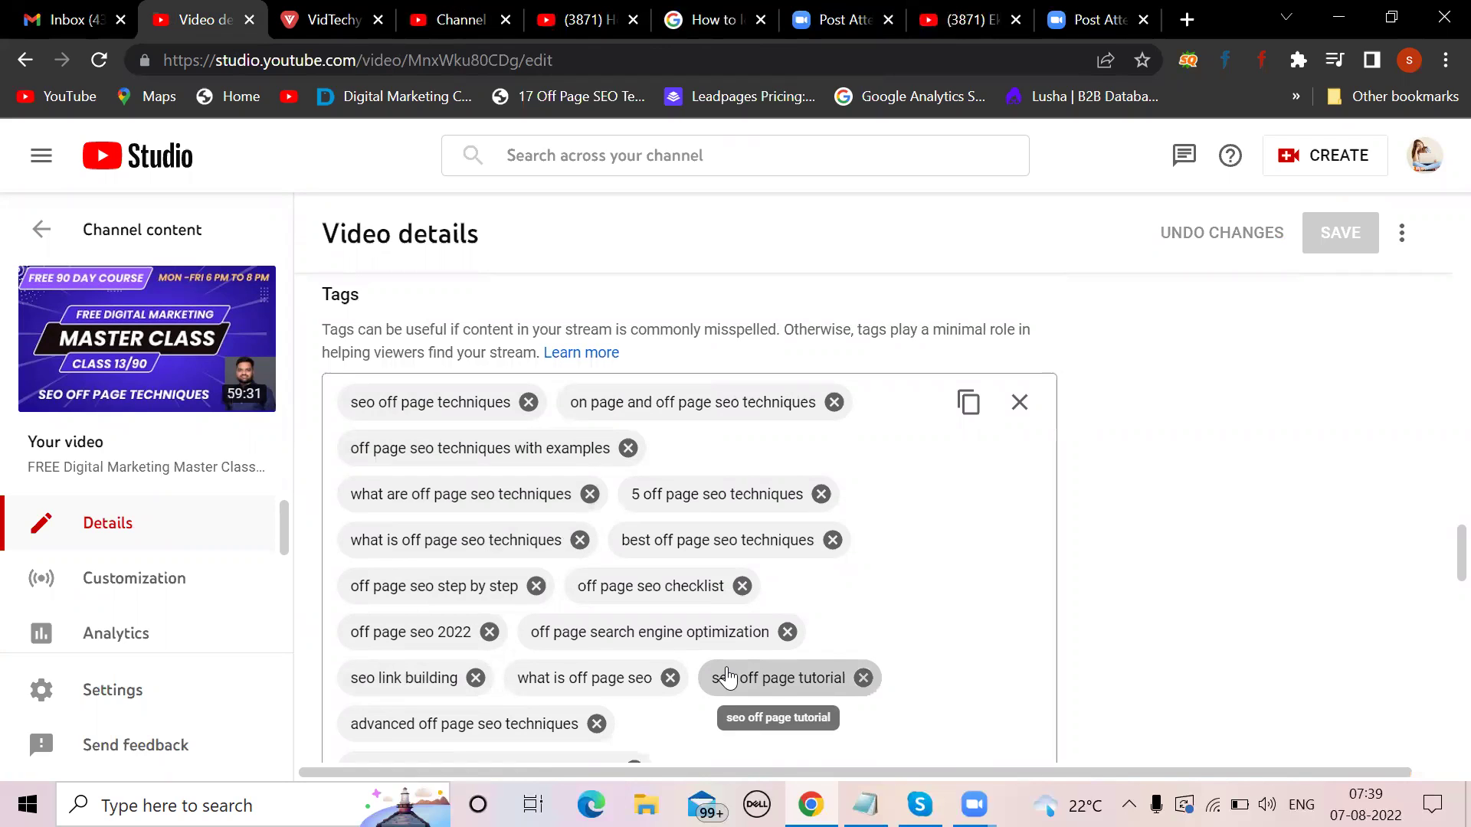
scroll(727, 679, "down", 1)
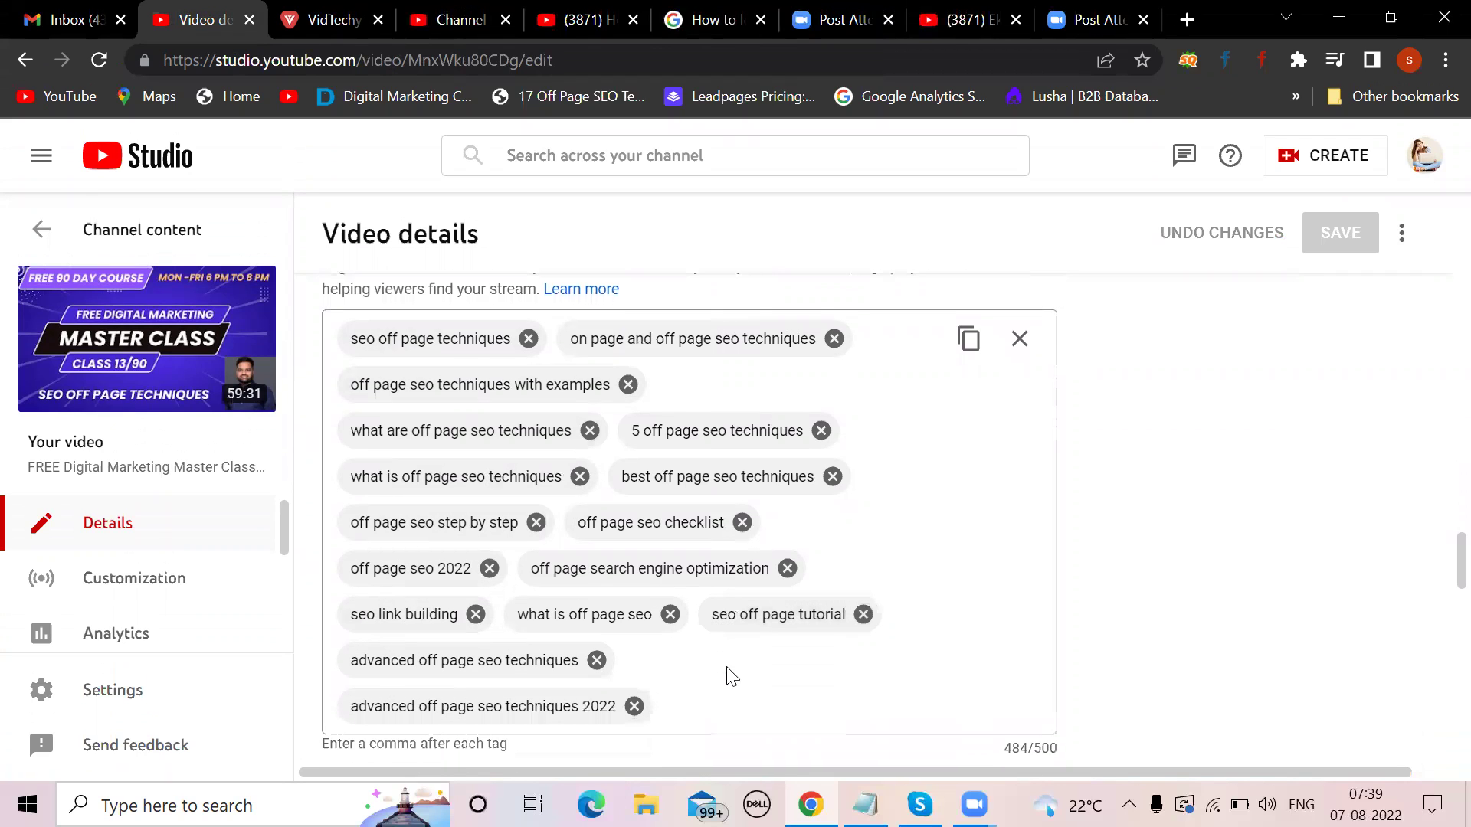